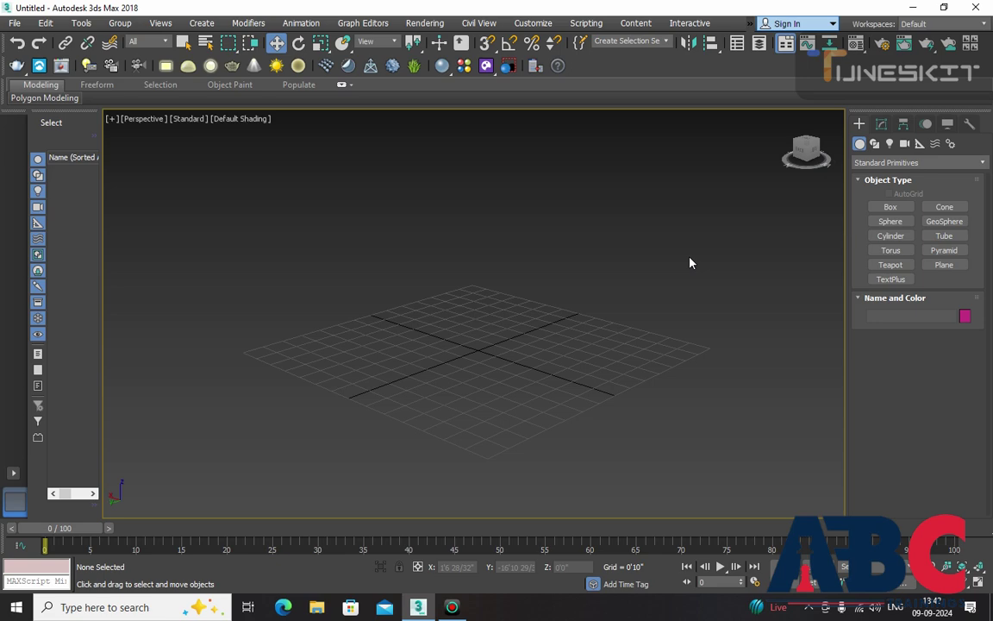
Choose the Box tool from Standard Primitives in the Create panel.
left_click(888, 207)
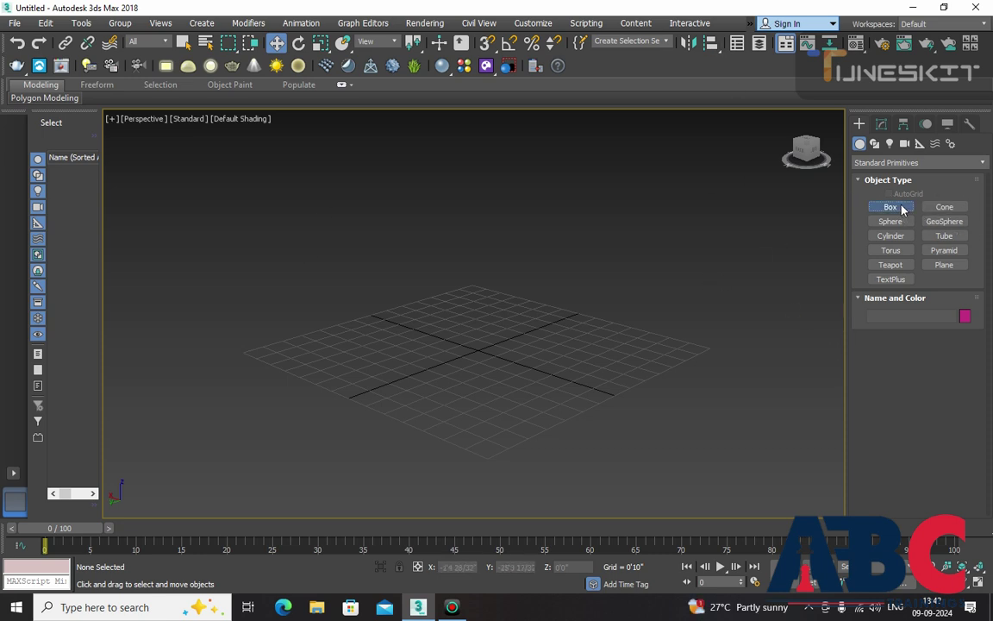
Draw a box on the grid and convert it to an Editable Poly.
left_click_drag(473, 321, 475, 409)
left_click(484, 311)
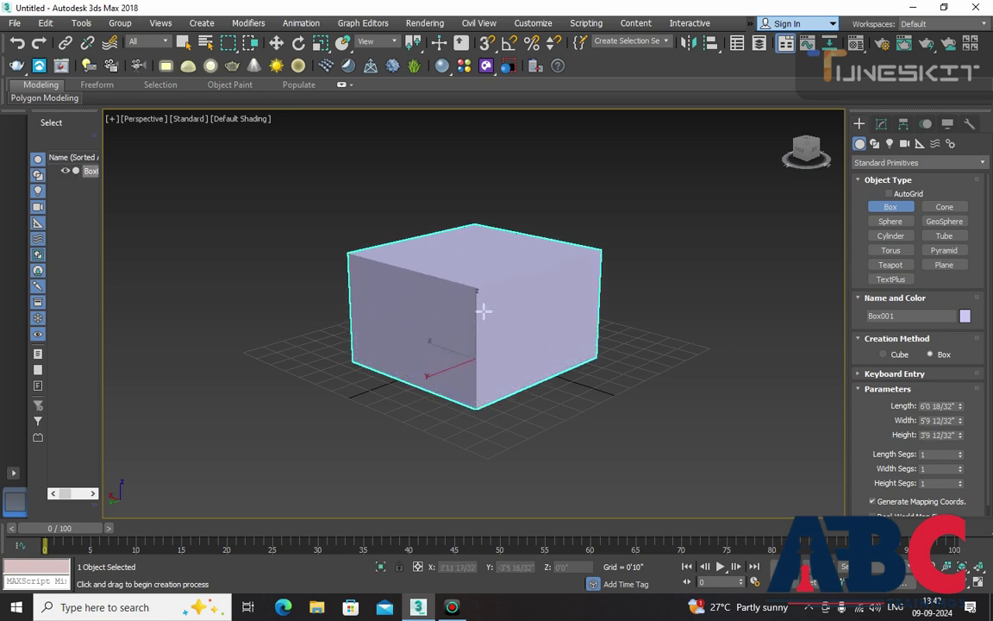
right_click(632, 333)
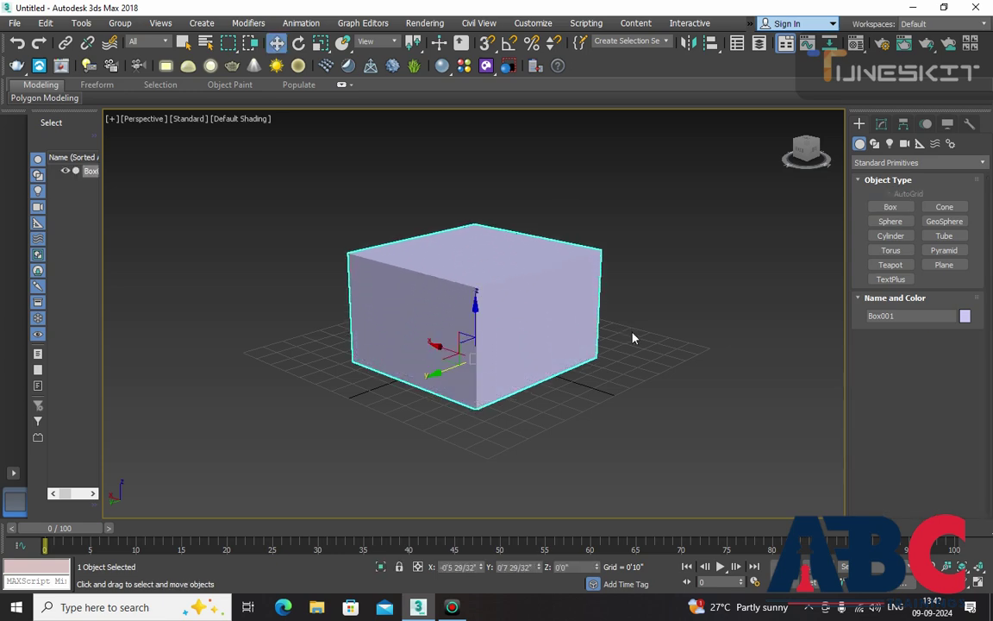
right_click(472, 264)
mouse_move(517, 408)
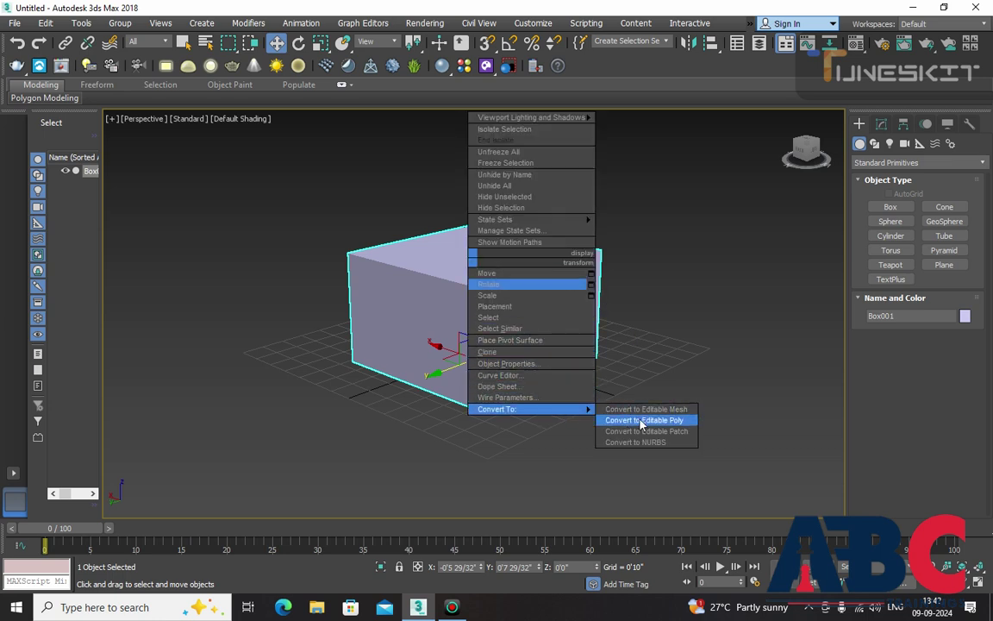
left_click(605, 420)
Delete the box's two front polygons and return to the object level.
left_click(859, 183)
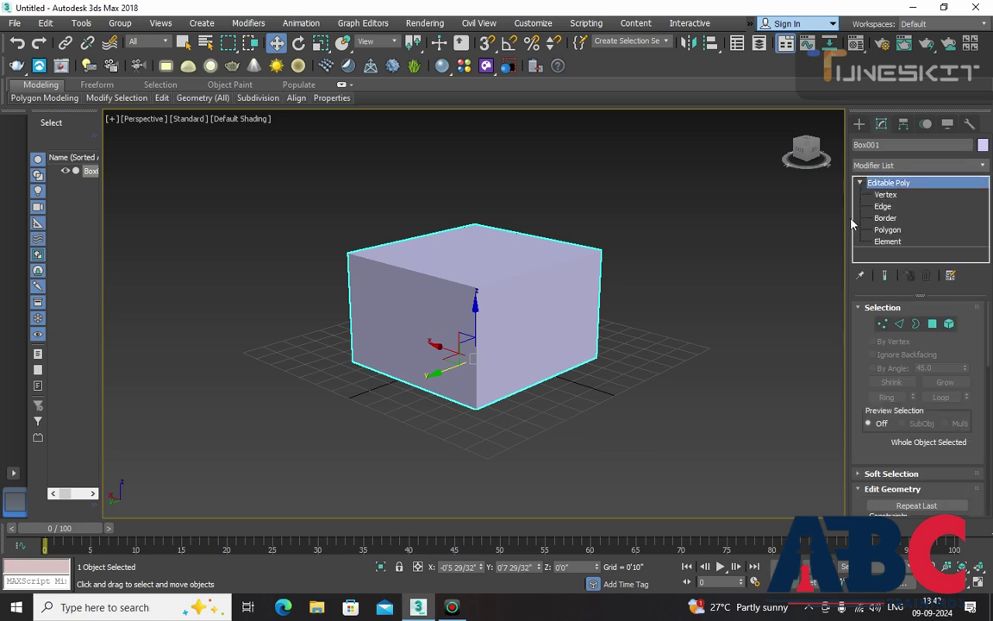
left_click(889, 230)
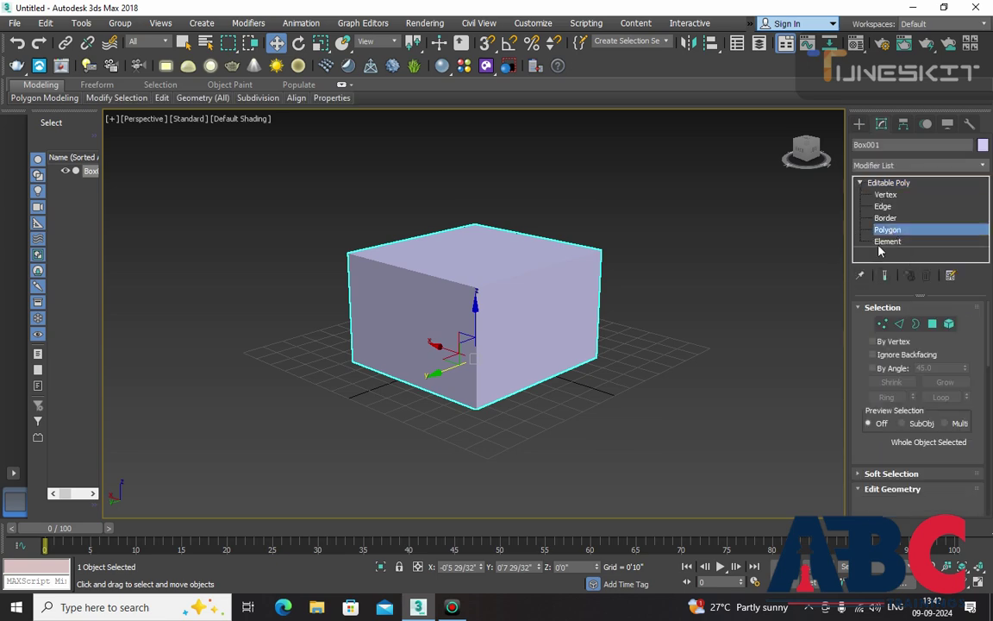
left_click(448, 299)
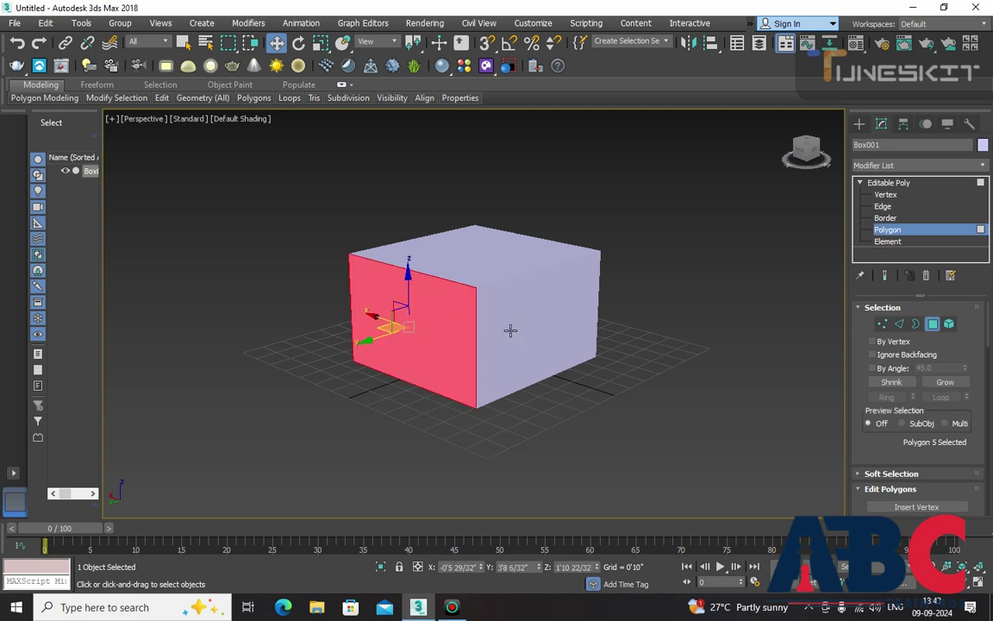
left_click(526, 319, "ctrl")
key("Delete")
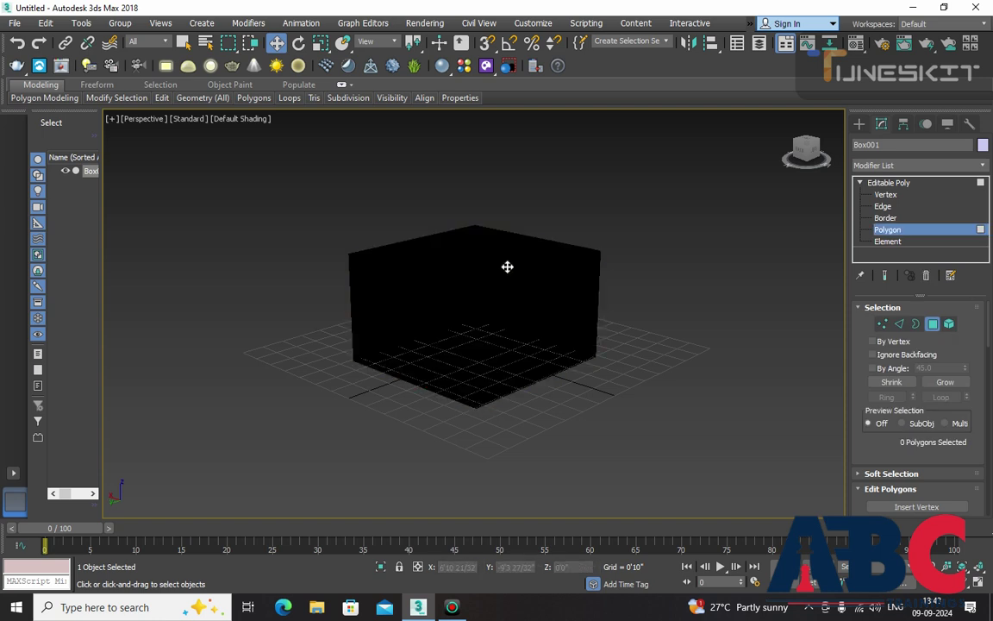
right_click(480, 278)
left_click(592, 258)
left_click(666, 268)
left_click(888, 182)
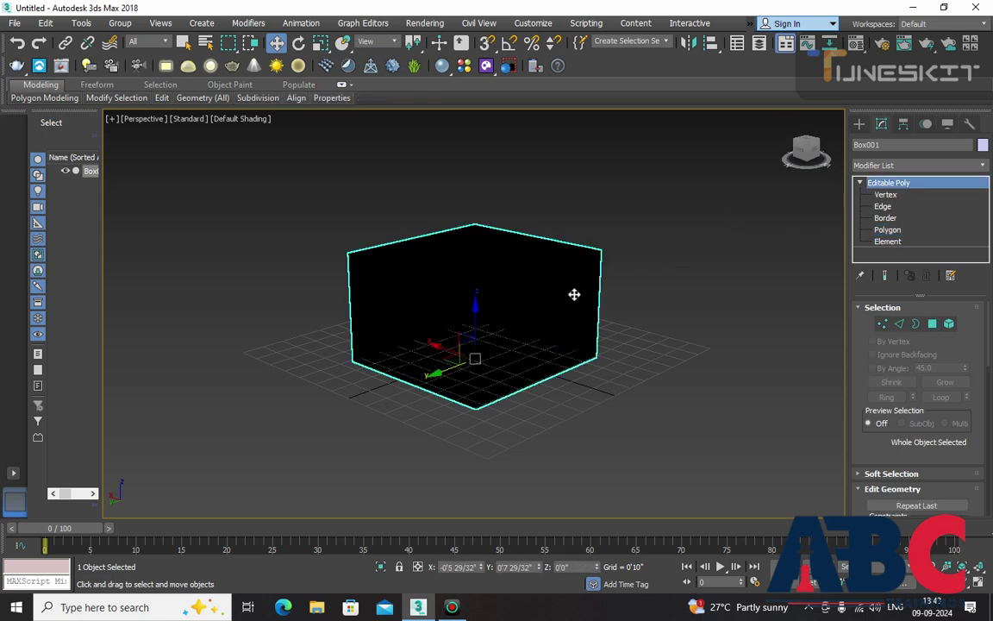
Add a Shell modifier with Inner Amount 0'2 9/32" and Outer Amount 0'3 21/32".
left_click(894, 165)
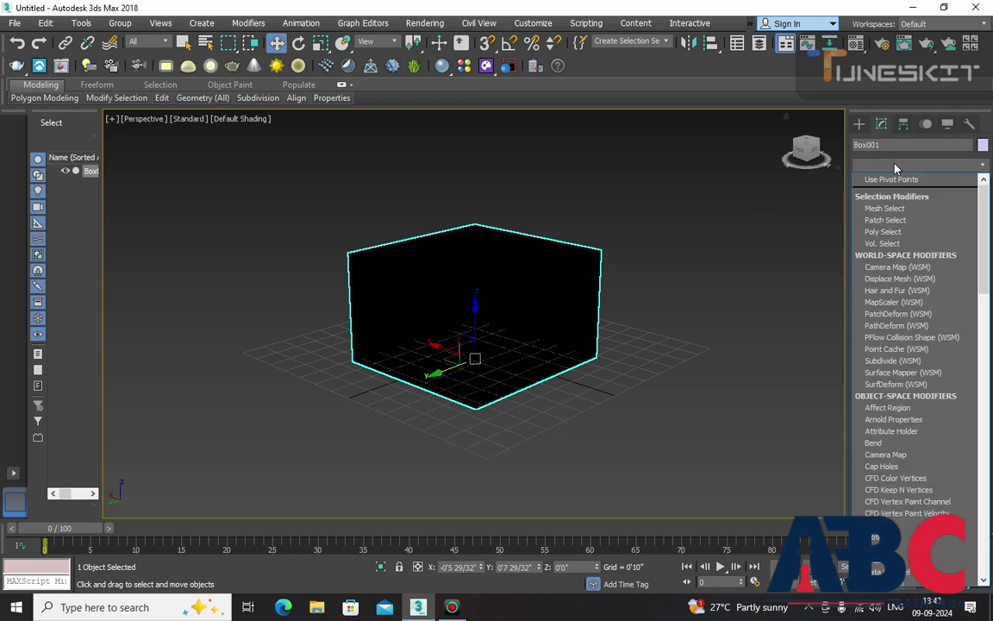
type("sh")
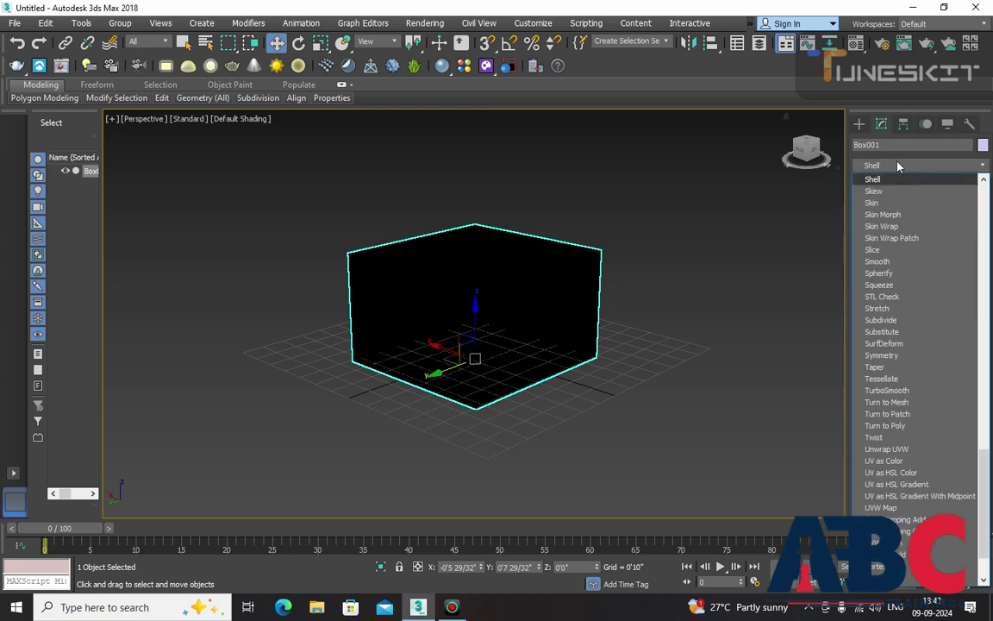
left_click(872, 180)
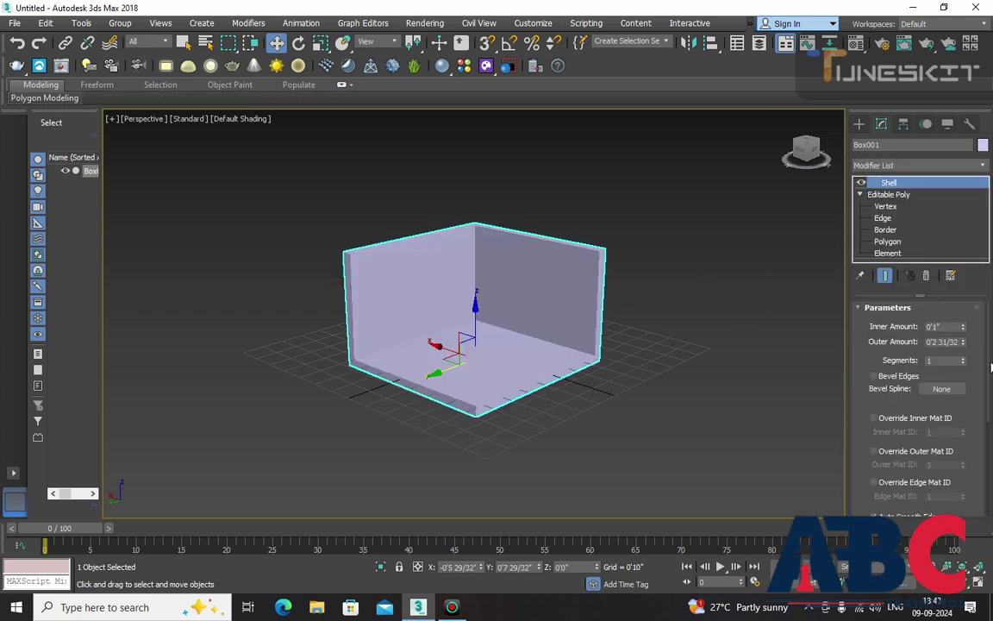
left_click(963, 323)
left_click_drag(963, 323, 966, 261)
left_click_drag(963, 343, 956, 301)
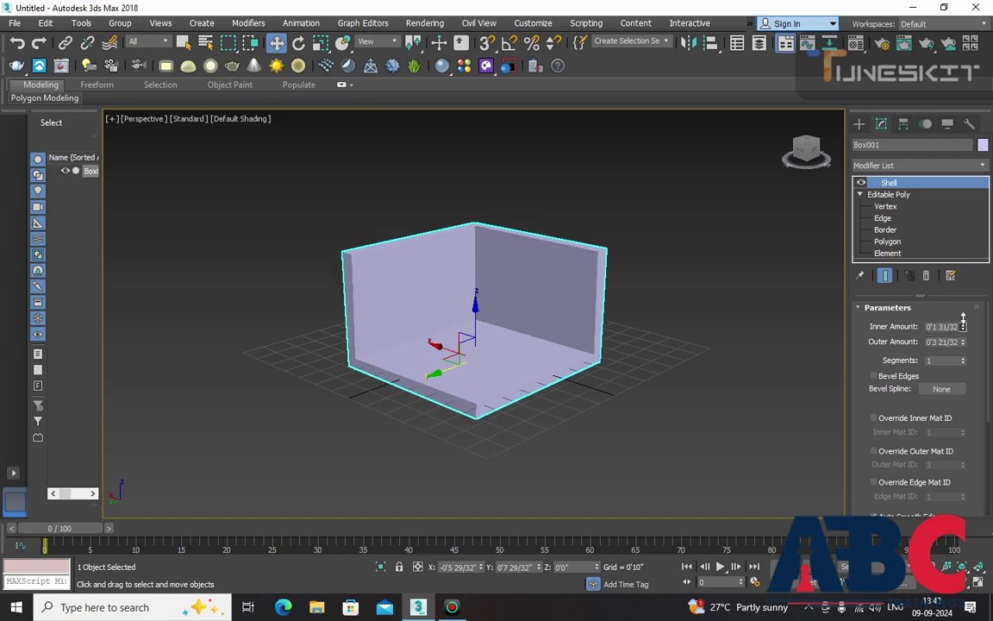
mouse_move(669, 296)
middle_mouse_down("alt")
mouse_move(671, 339)
mouse_move(660, 308)
mouse_move(622, 330)
middle_mouse_up("alt")
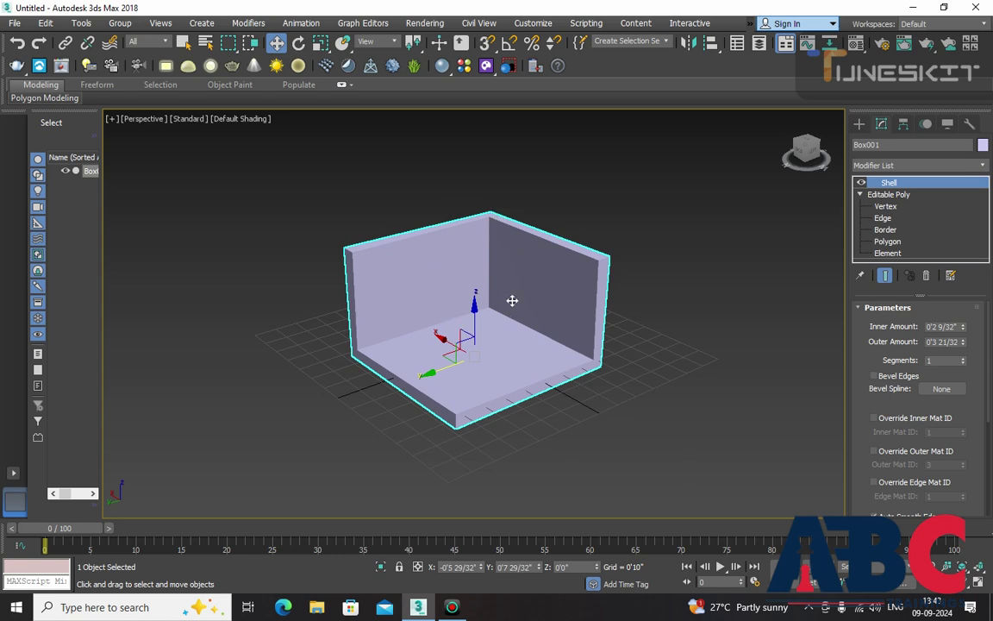
middle_click_drag(512, 299, 512, 314)
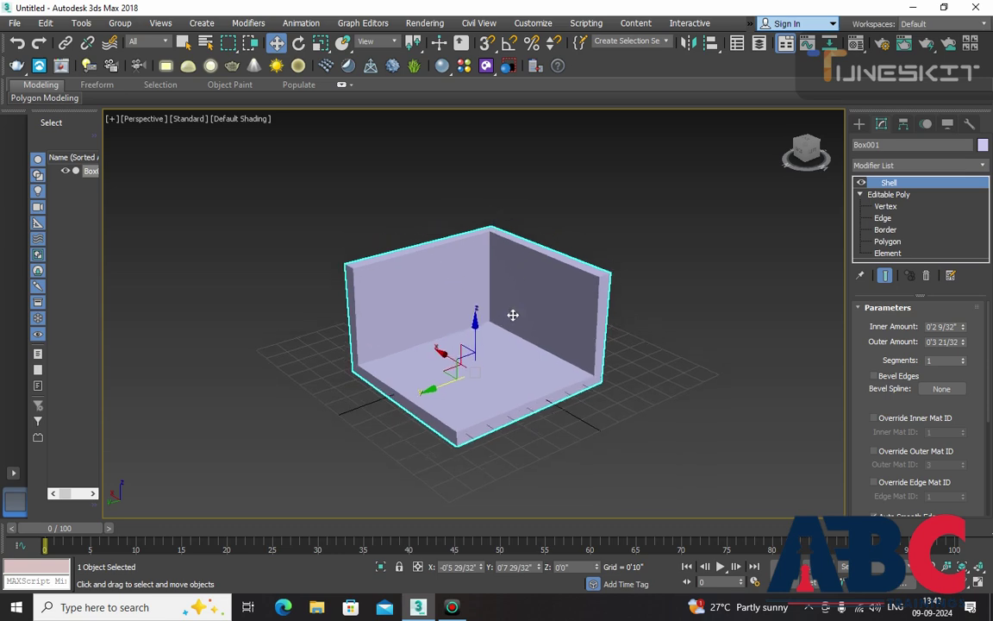
Set Box001's object colour to the olive yellow swatch.
left_click(982, 147)
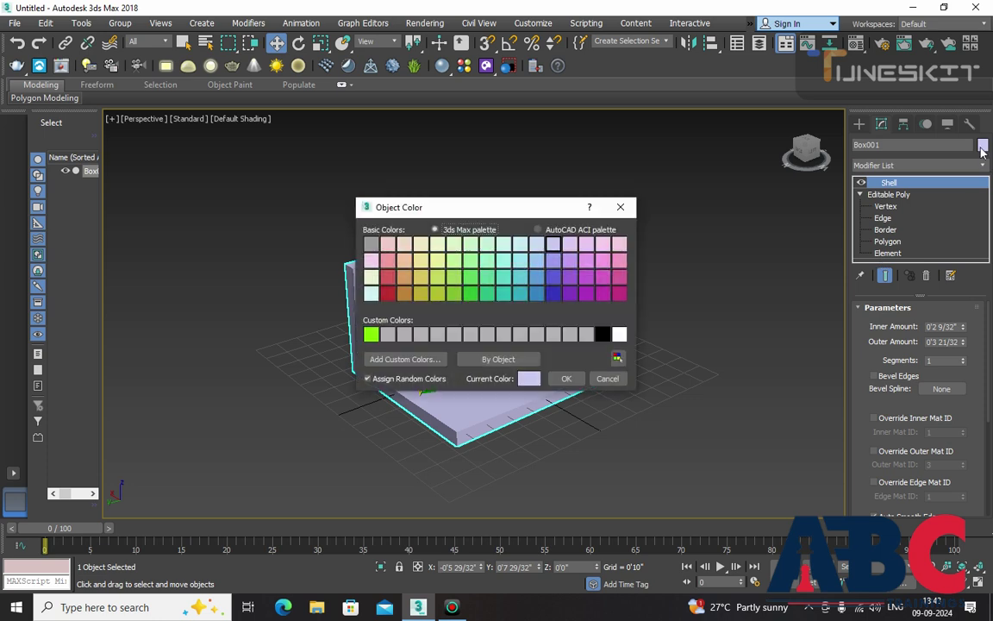
left_click(422, 294)
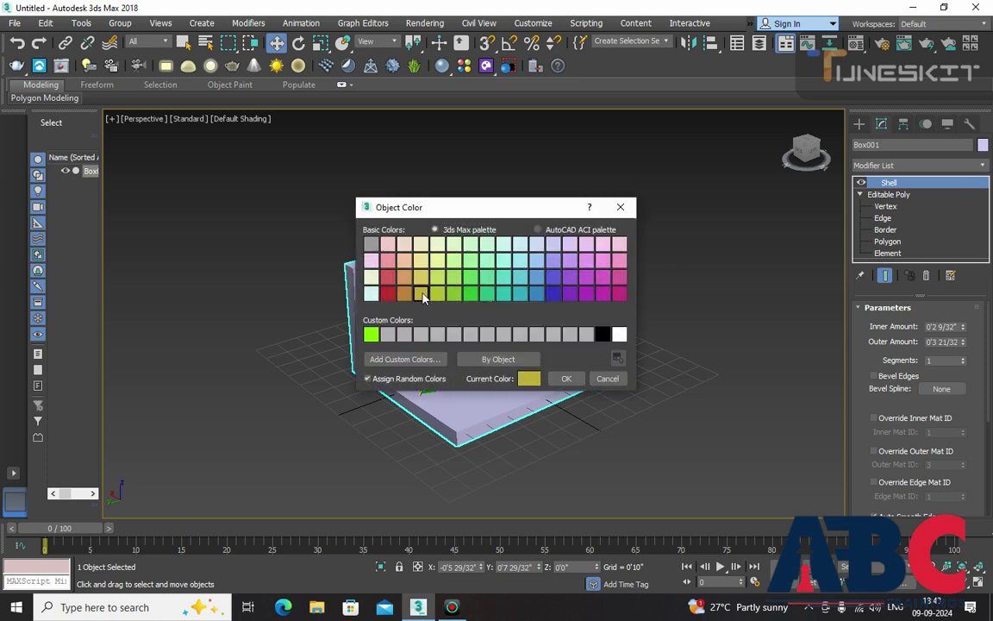
left_click(566, 379)
Pan, zoom and orbit the Perspective view to reframe the yellow room.
mouse_move(512, 361)
middle_mouse_down()
mouse_move(532, 363)
mouse_move(525, 338)
middle_mouse_up()
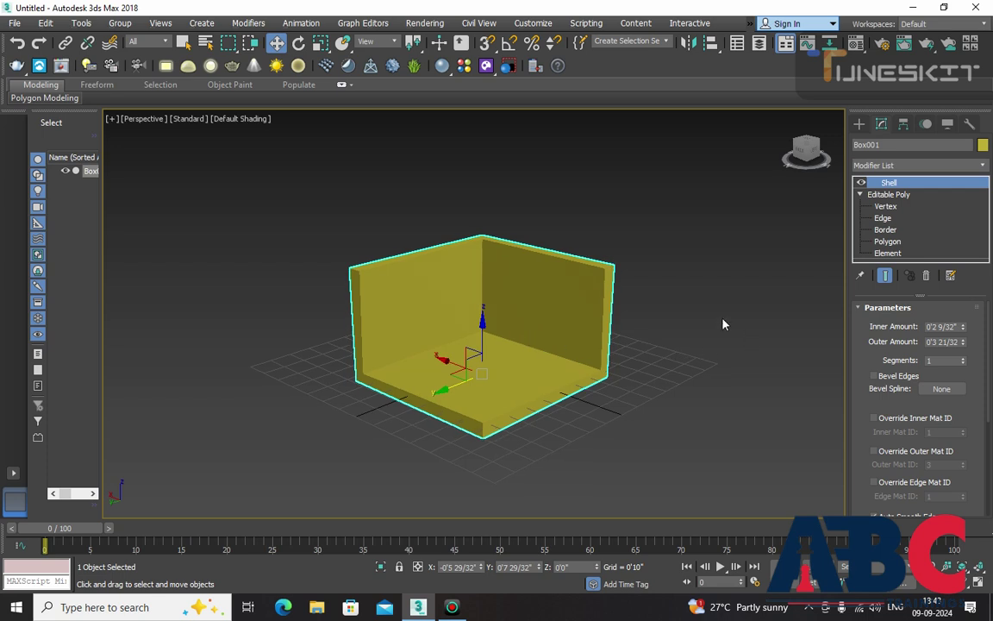
middle_click_drag(648, 320, 667, 326, "alt")
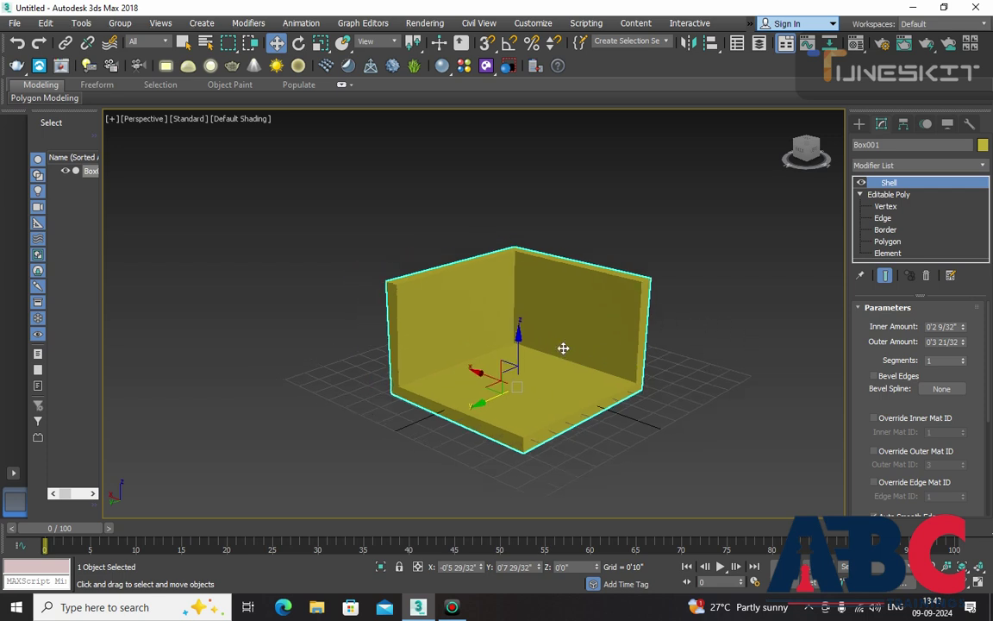
scroll(563, 349, "up", 3)
scroll(563, 348, "down", 1)
middle_click_drag(596, 366, 583, 360, "alt")
scroll(557, 365, "down", 3)
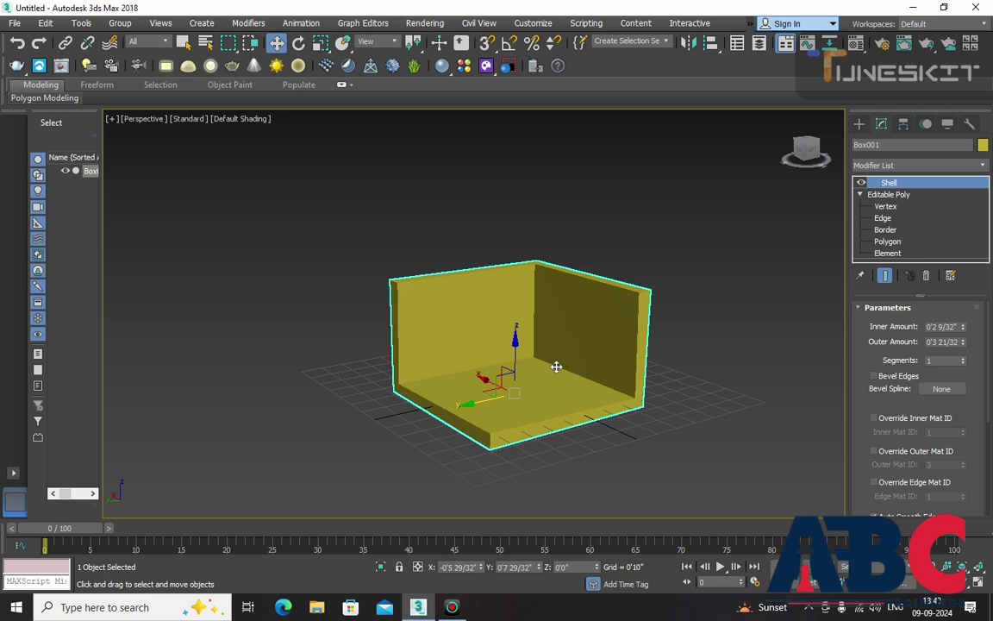
scroll(534, 372, "down", 1)
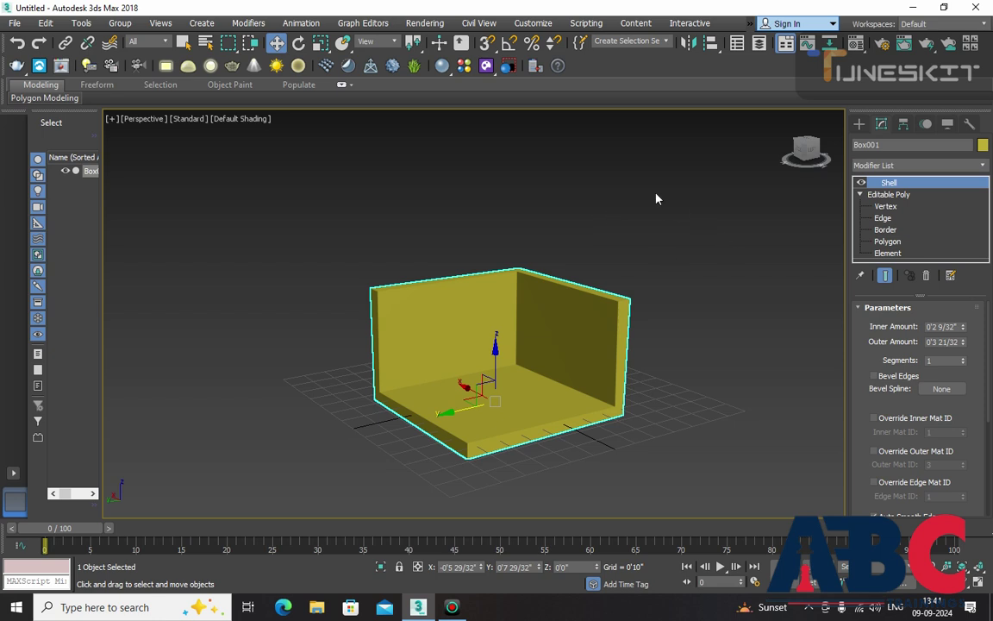
left_click(425, 25)
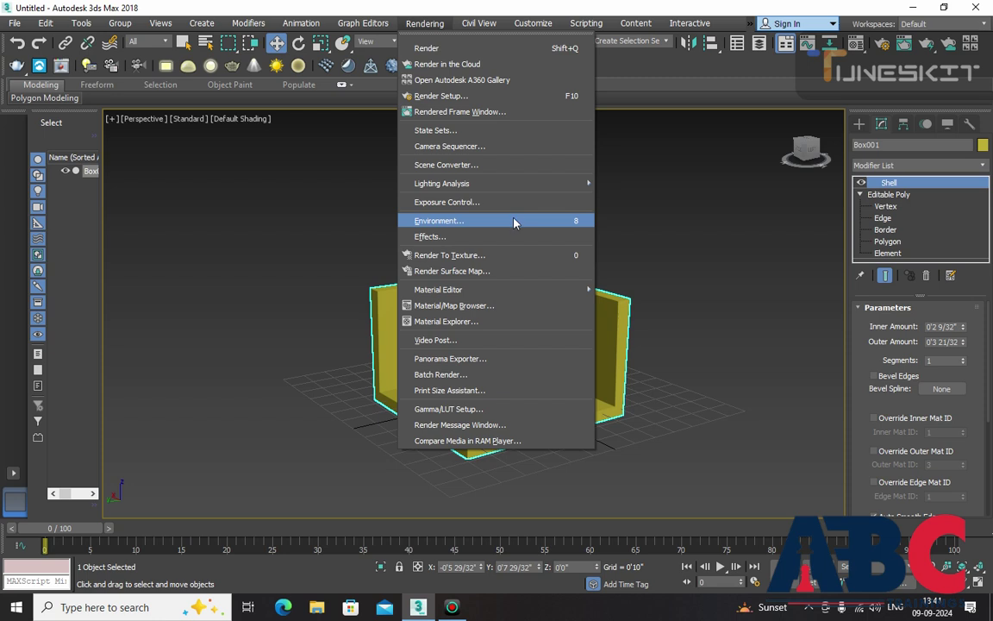
Open Environment and Effects and clear the HDRI IMAGE 1.jpg environment map to None.
left_click(514, 223)
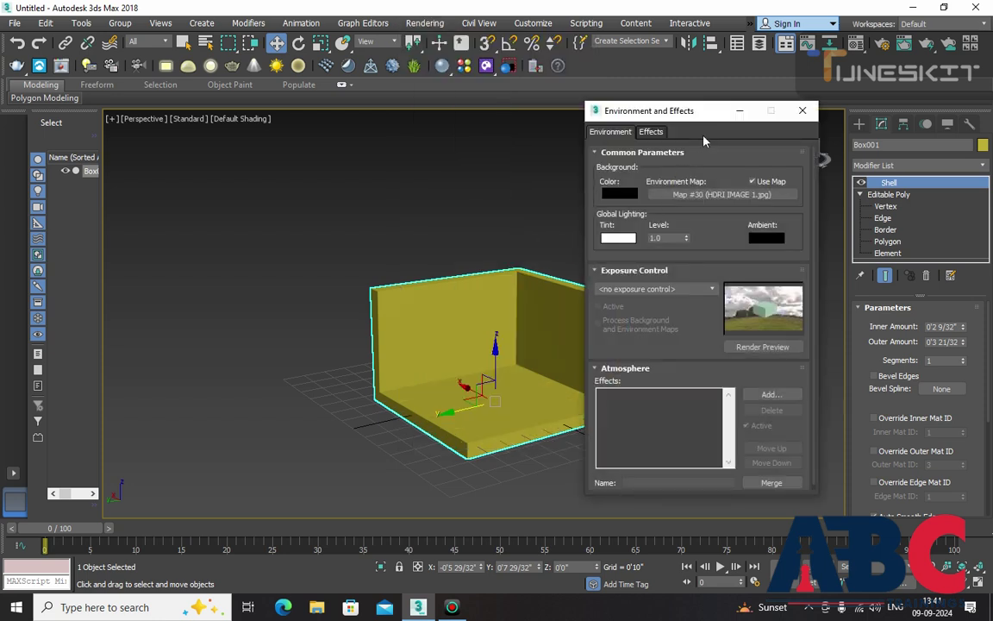
left_click_drag(642, 109, 496, 91)
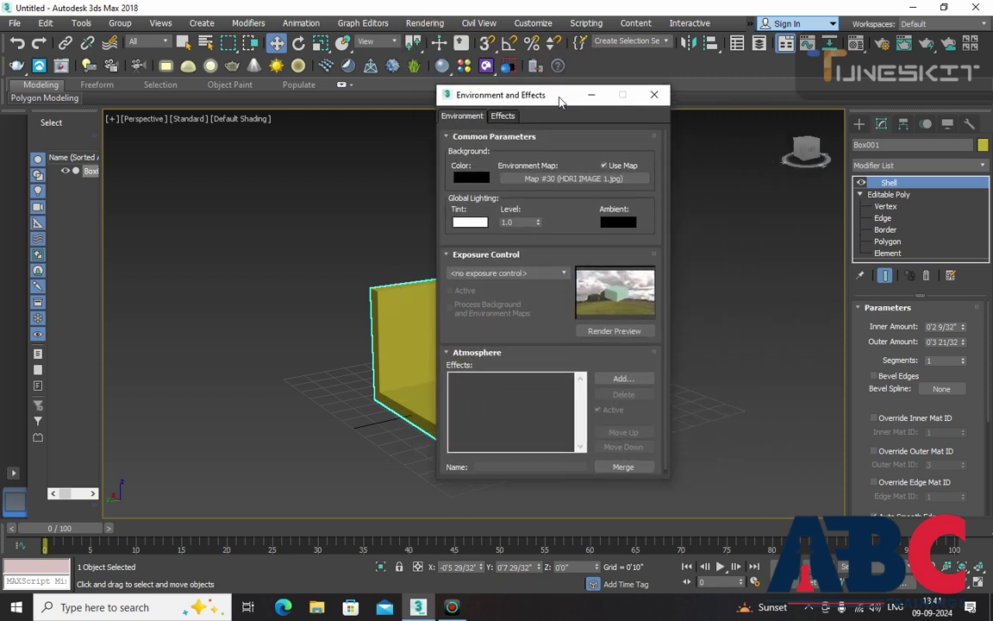
left_click(582, 177)
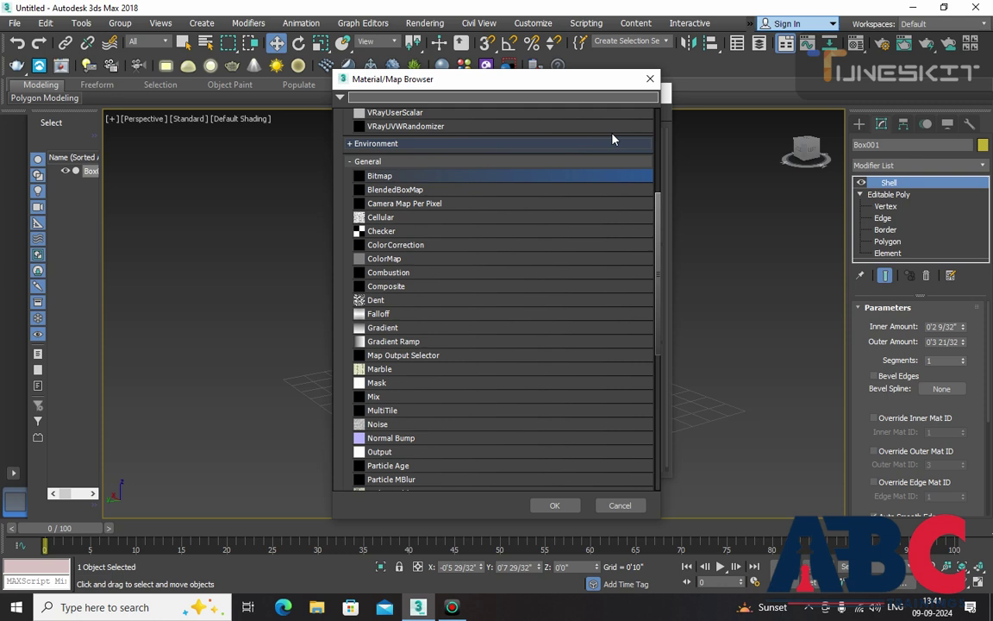
left_click(651, 79)
right_click(595, 183)
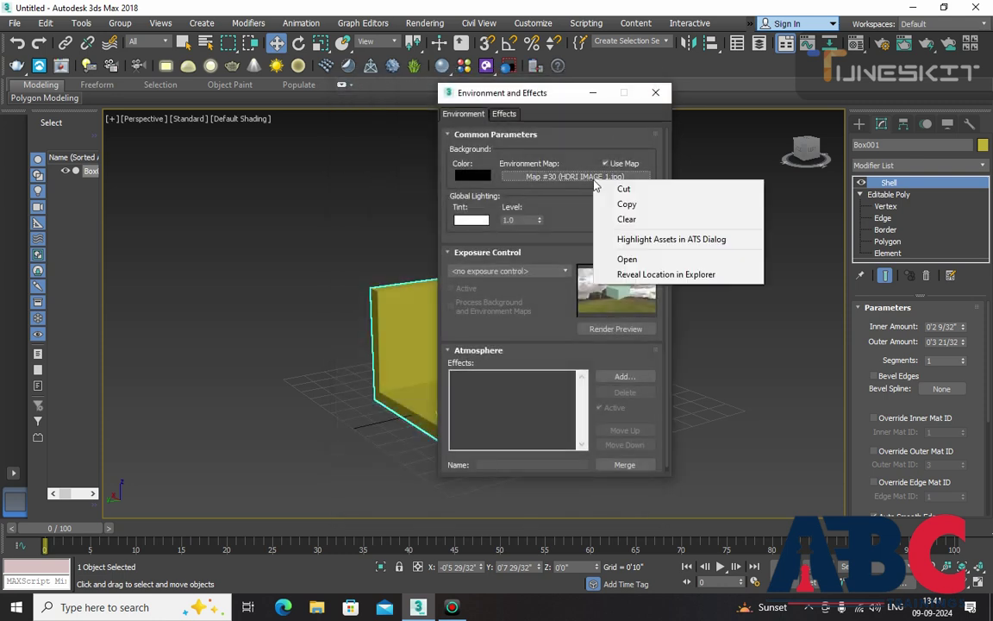
left_click(627, 219)
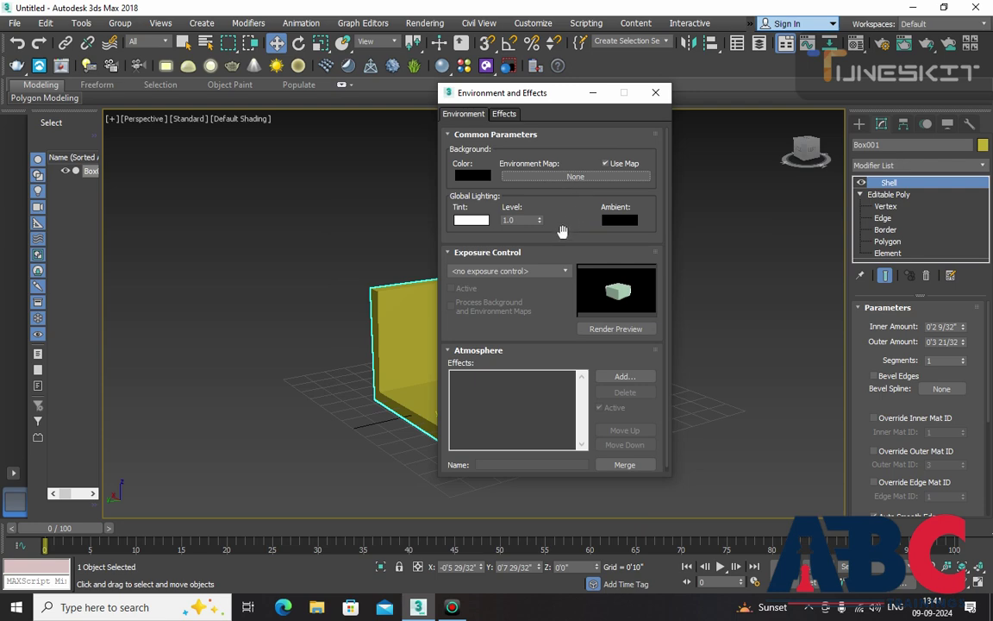
Load HDRI IMAGE 1 as a Bitmap environment map, refresh the preview, and close the dialog.
left_click(576, 178)
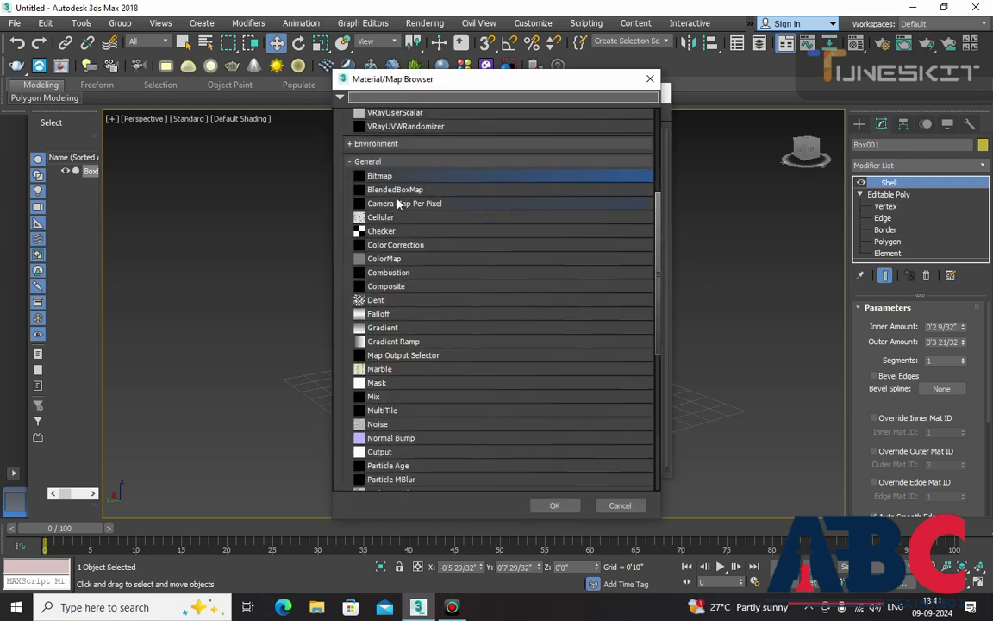
double_click(426, 178)
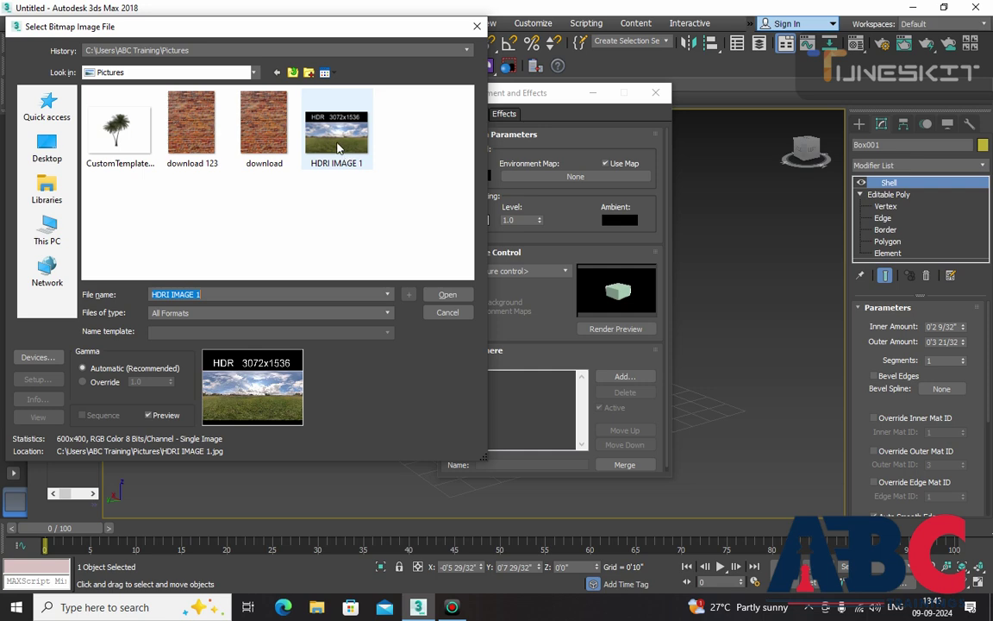
left_click(337, 143)
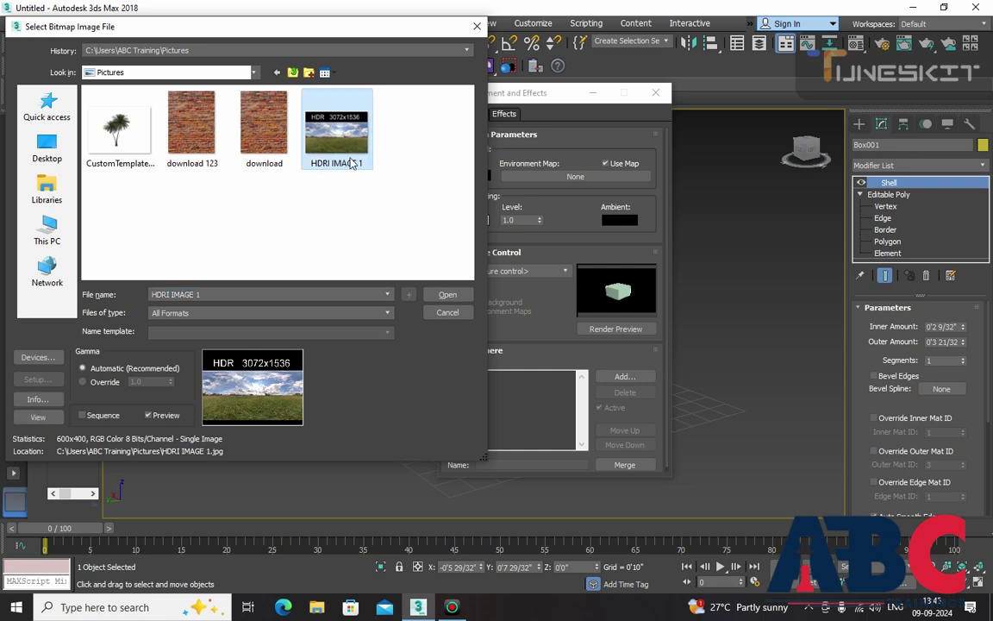
left_click(445, 296)
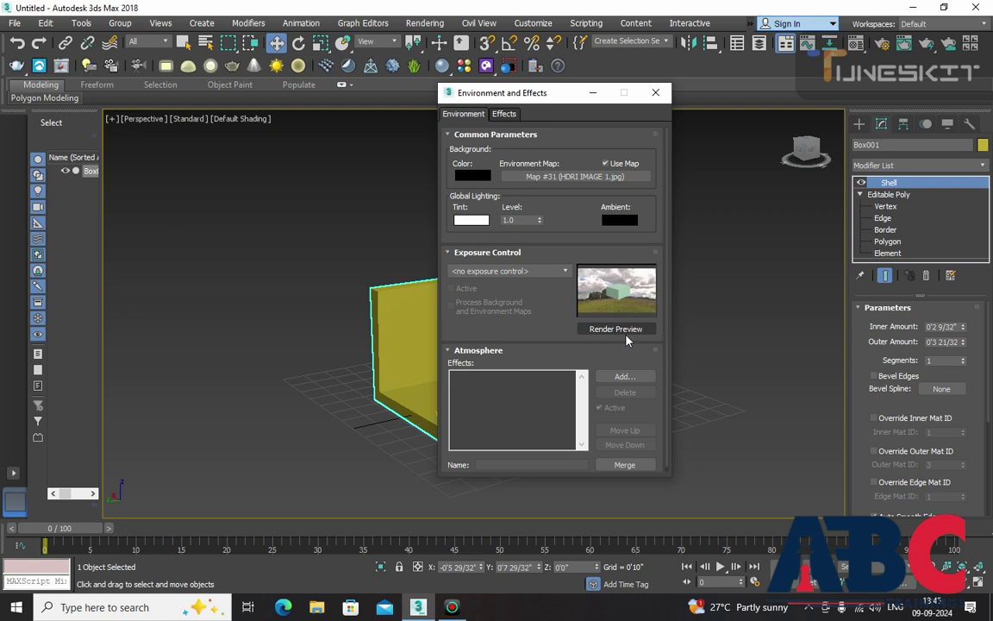
left_click(626, 331)
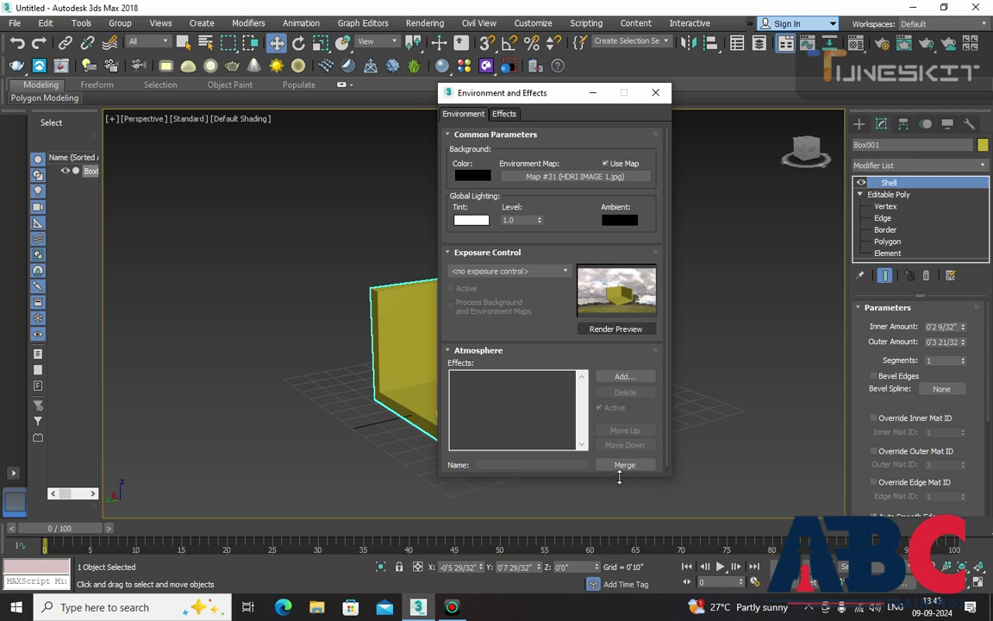
left_click(657, 94)
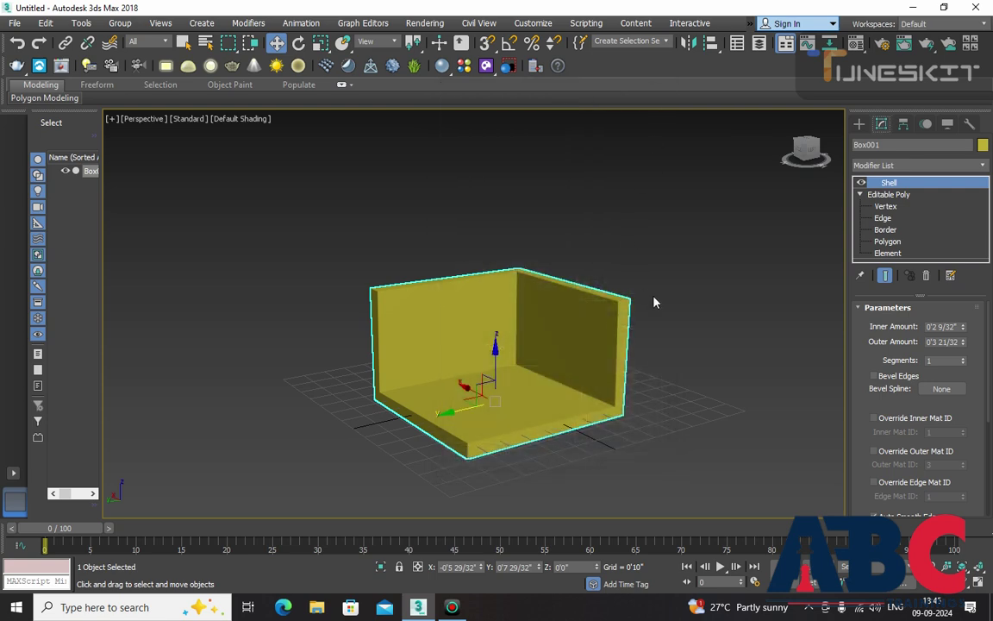
Frame the yellow room in the Perspective view and open Render Setup with F10.
scroll(655, 284, "up", 1)
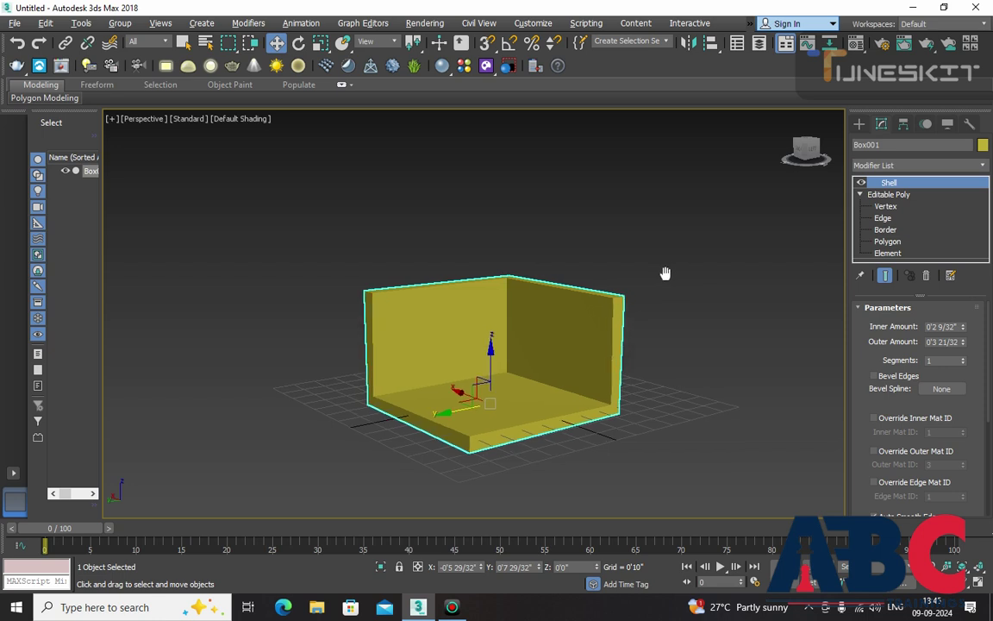
scroll(667, 270, "up", 2)
scroll(643, 306, "up", 3)
middle_click_drag(658, 339, 723, 262)
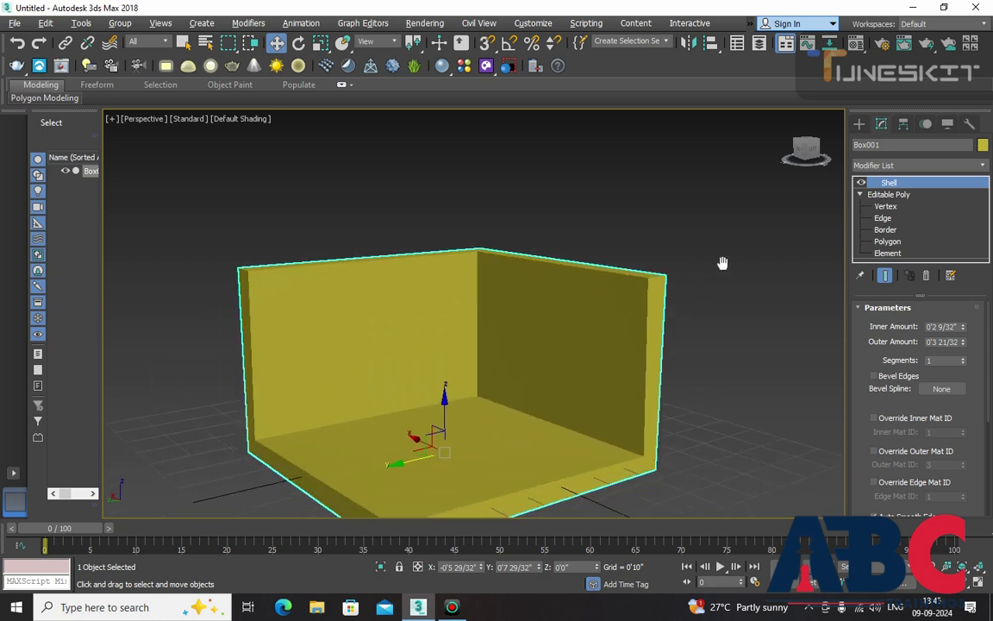
scroll(692, 354, "down", 2)
scroll(656, 381, "down", 2)
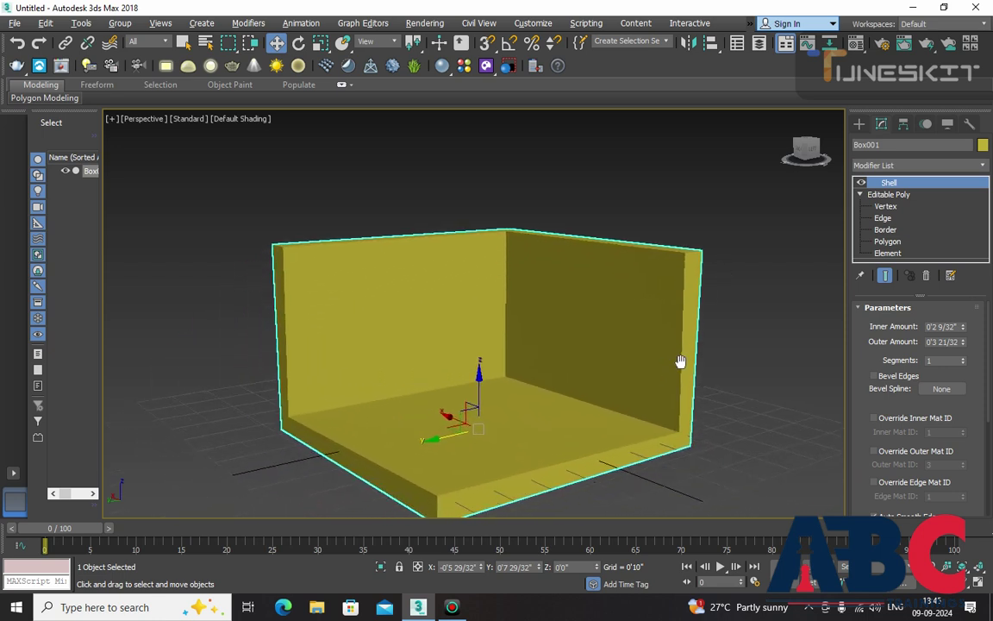
scroll(680, 359, "down", 2)
middle_click_drag(659, 369, 609, 395)
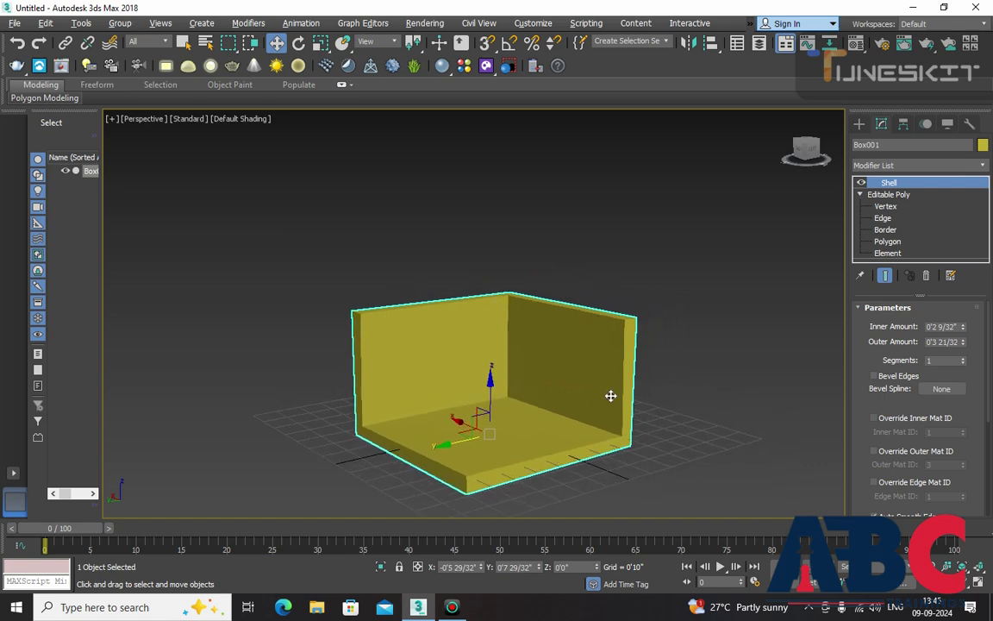
mouse_move(805, 152)
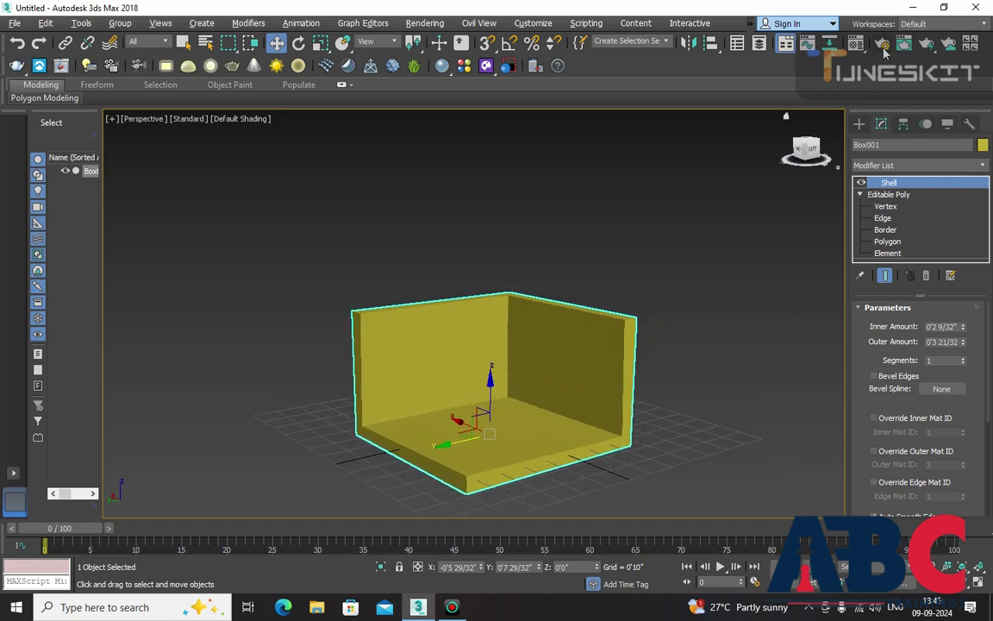
key("F10")
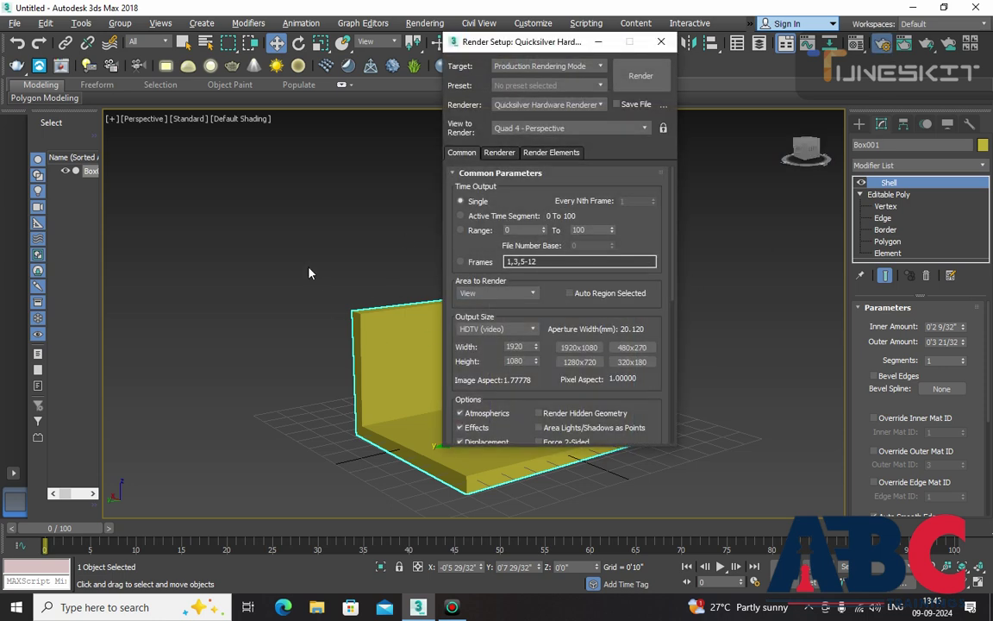
Render the Perspective view, inspect the frame buffer, then close both render windows.
left_click(641, 78)
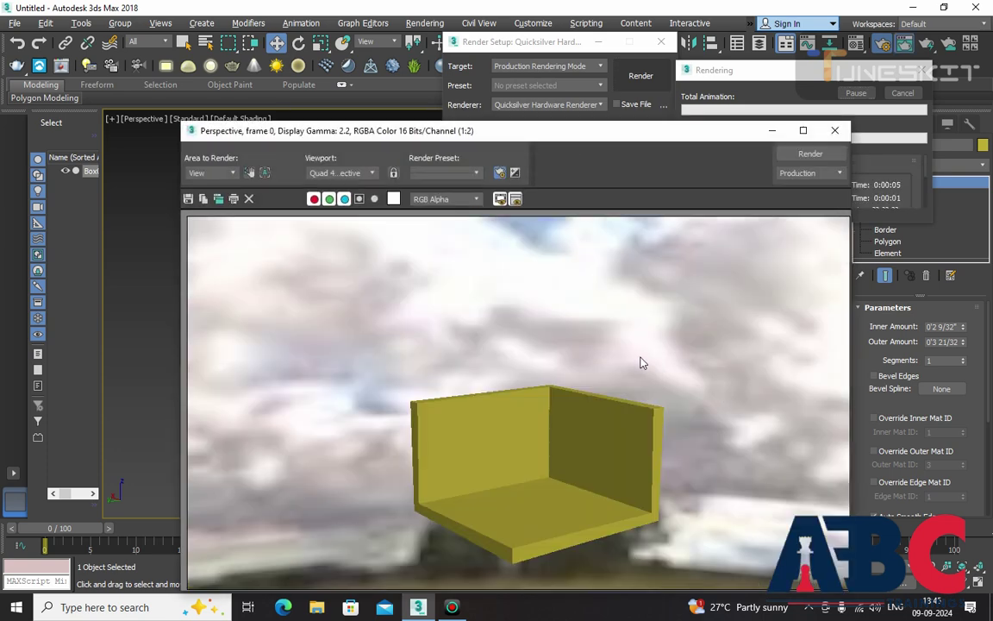
scroll(636, 358, "down", 1)
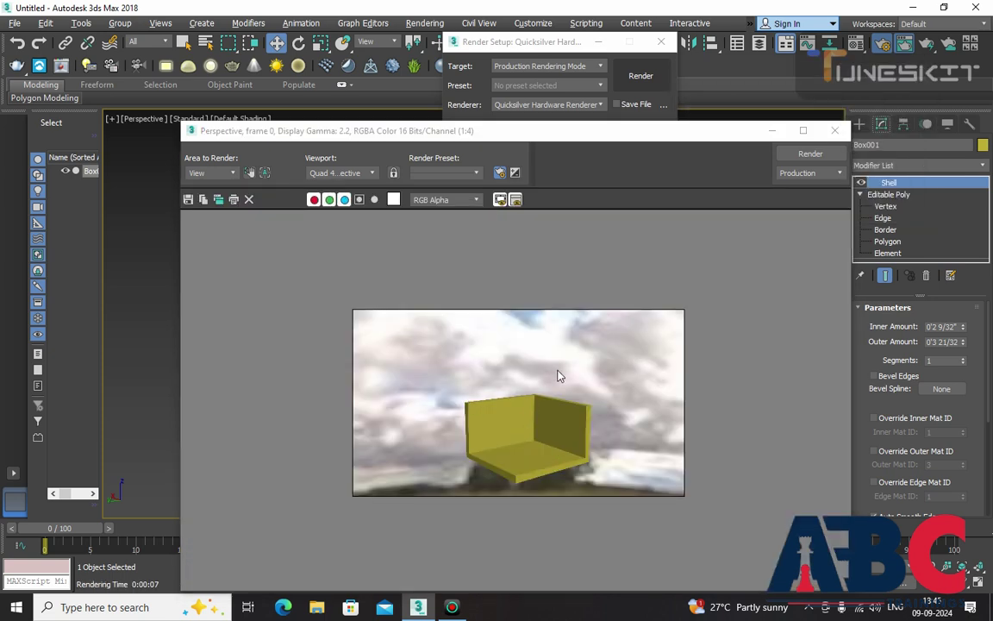
scroll(523, 402, "up", 1)
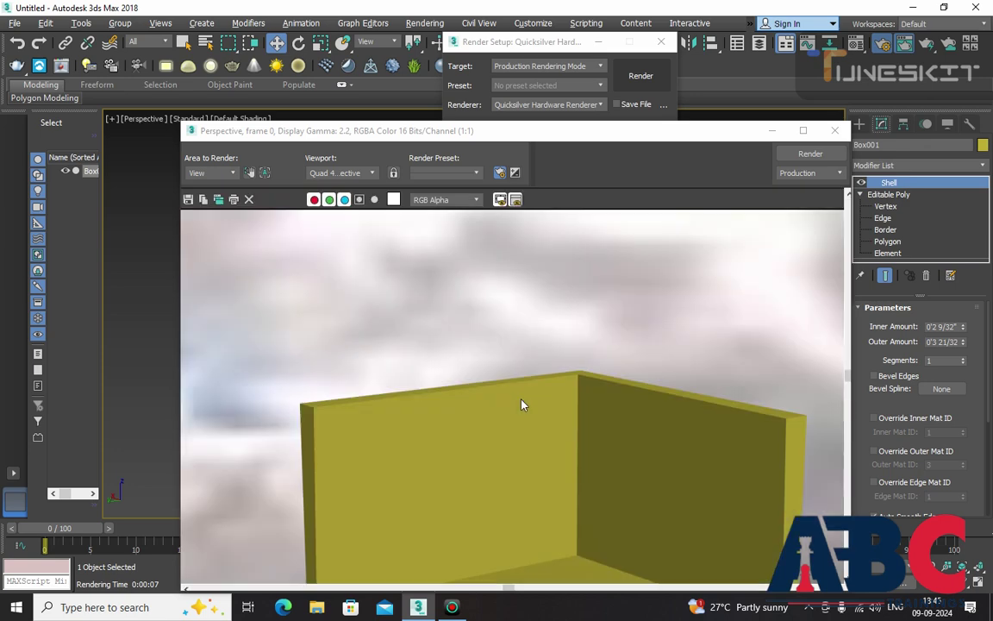
scroll(521, 404, "down", 1)
scroll(586, 379, "down", 1)
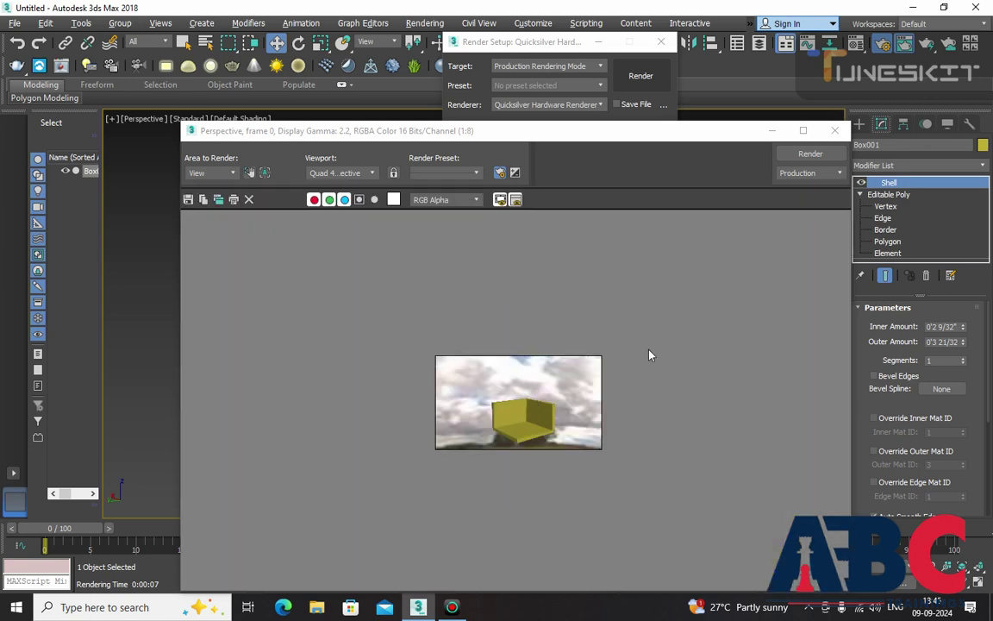
left_click(835, 131)
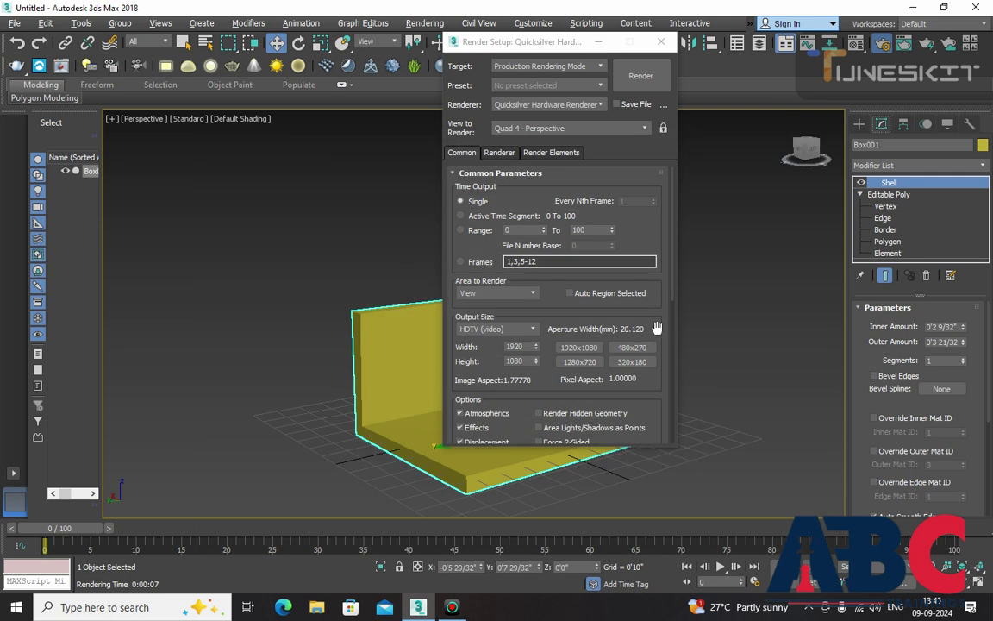
left_click(660, 43)
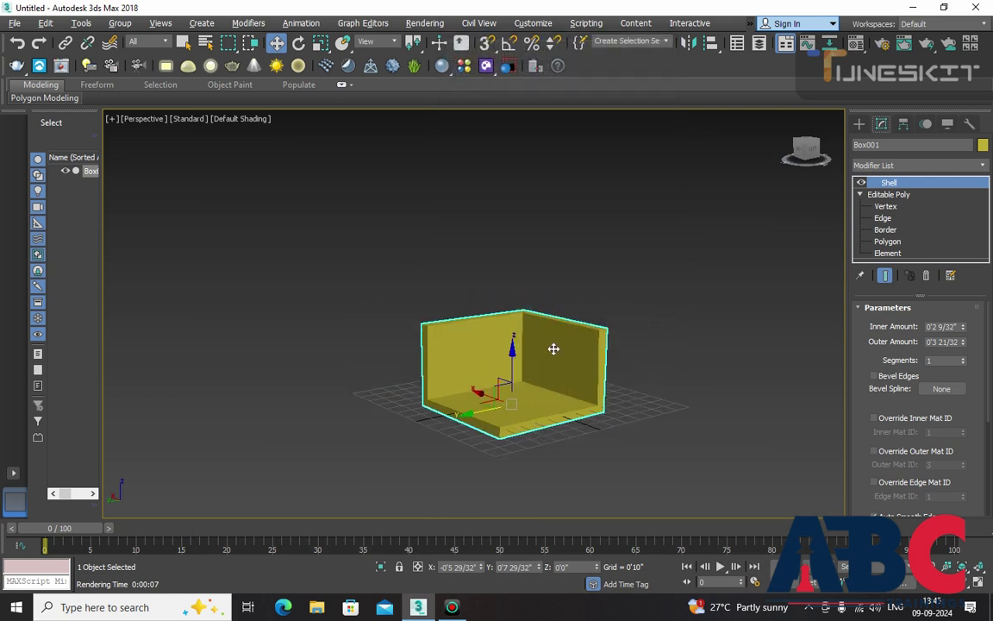
Zoom out and orbit slightly, re-render the Perspective view, and close the render windows.
scroll(554, 349, "down", 3)
mouse_move(565, 357)
middle_mouse_down("alt")
mouse_move(501, 376)
mouse_move(536, 399)
mouse_move(510, 399)
mouse_move(540, 373)
middle_mouse_up("alt")
scroll(502, 384, "up", 2)
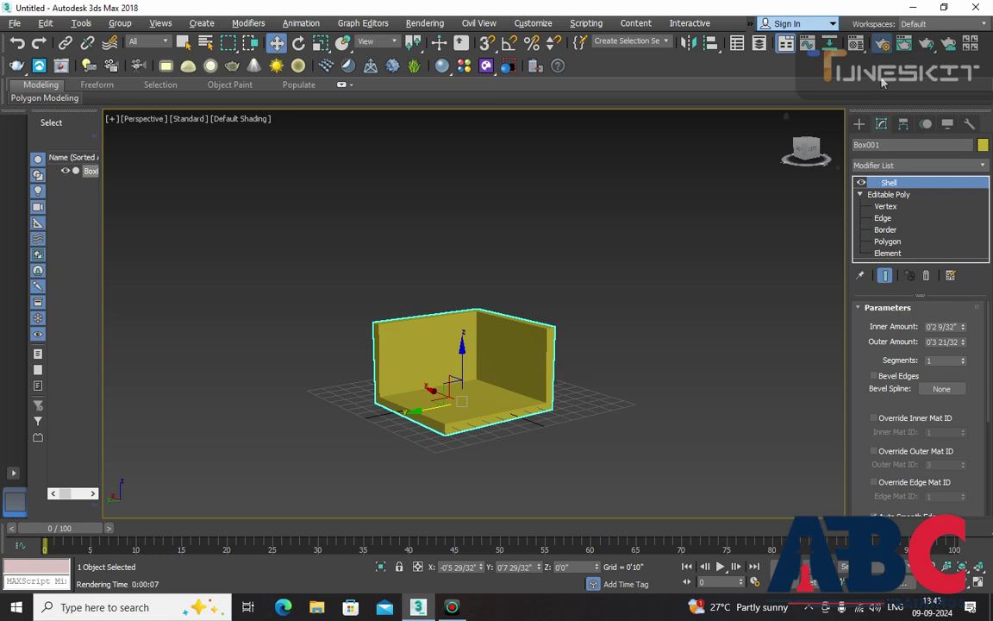
key("F10")
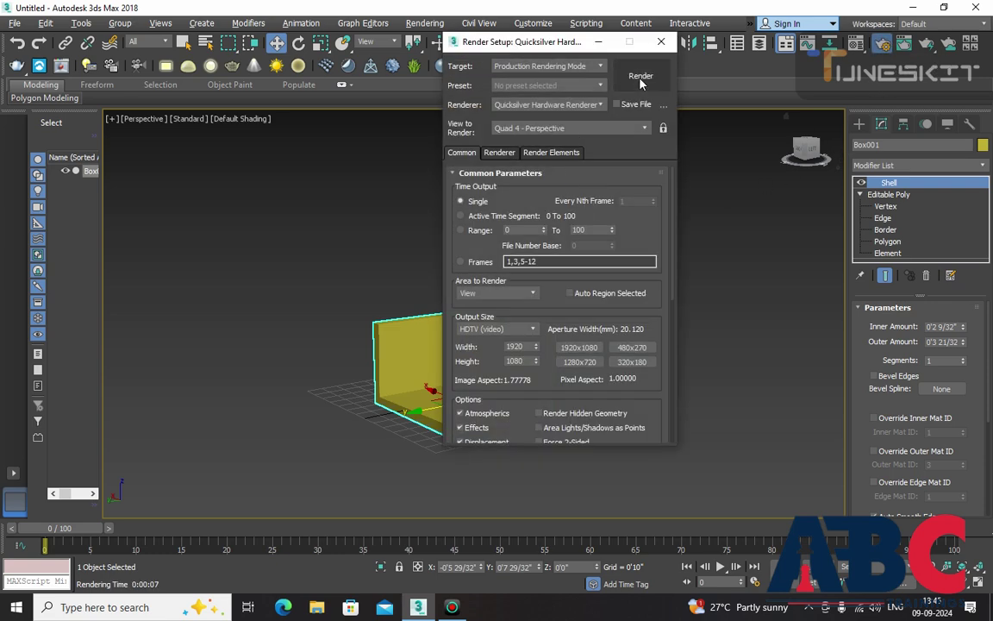
left_click(640, 76)
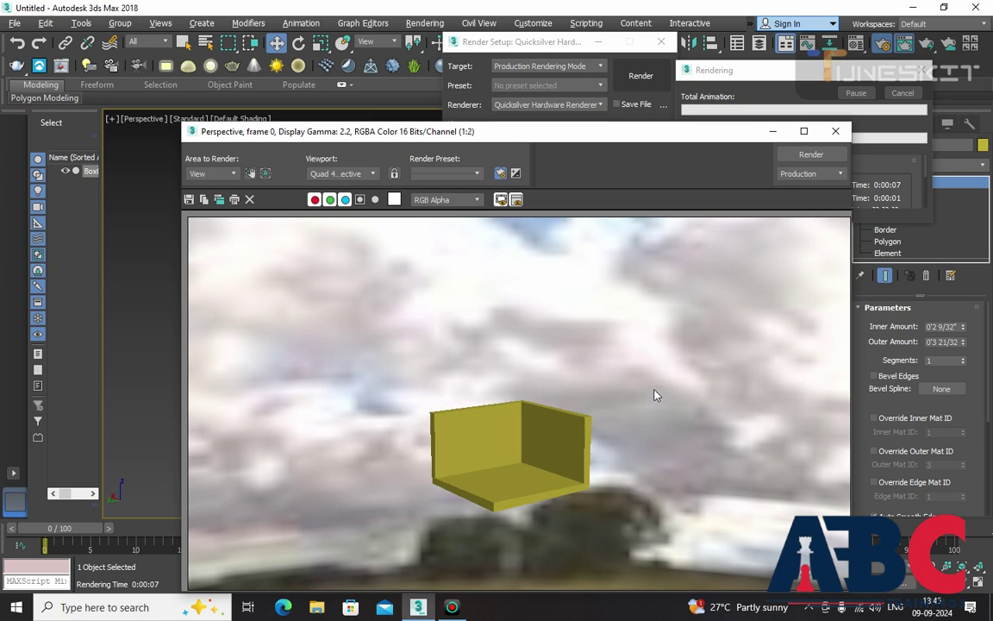
scroll(582, 351, "down", 2)
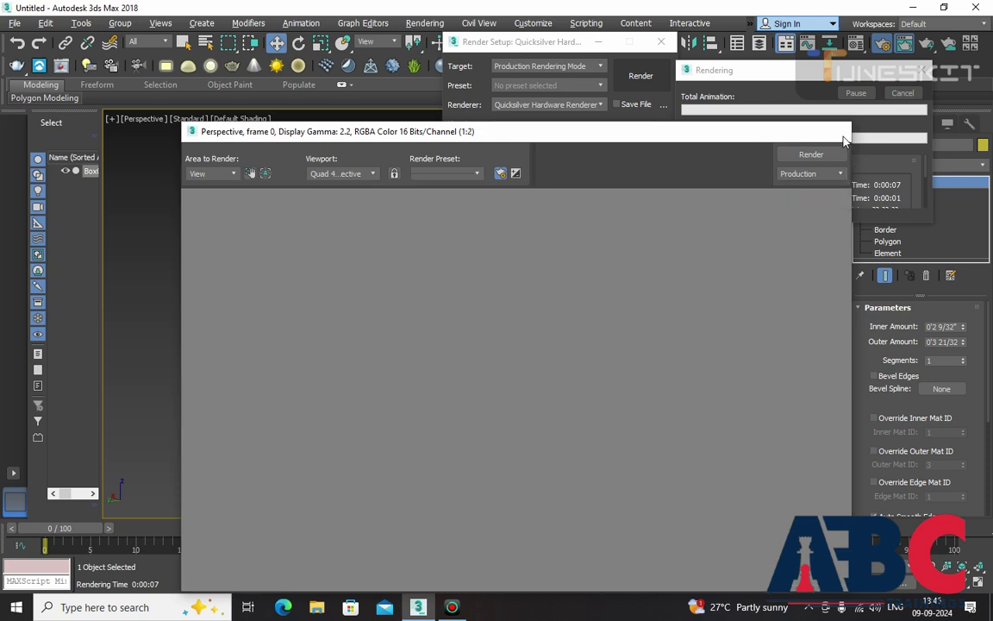
left_click(835, 131)
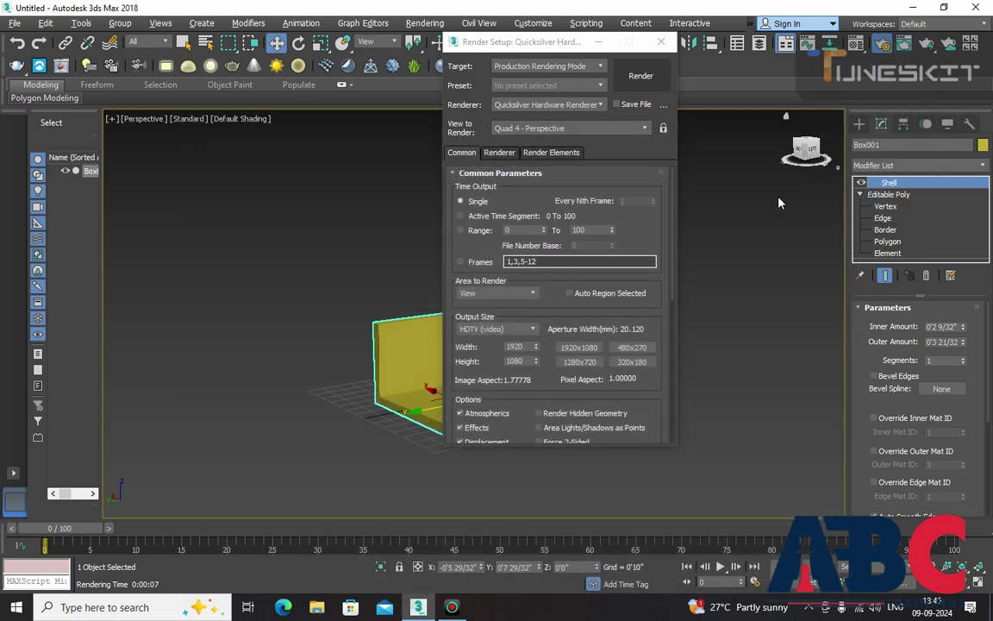
left_click(661, 42)
Shift the room up in the view, render it again, and close the render windows.
middle_click_drag(523, 376, 524, 313)
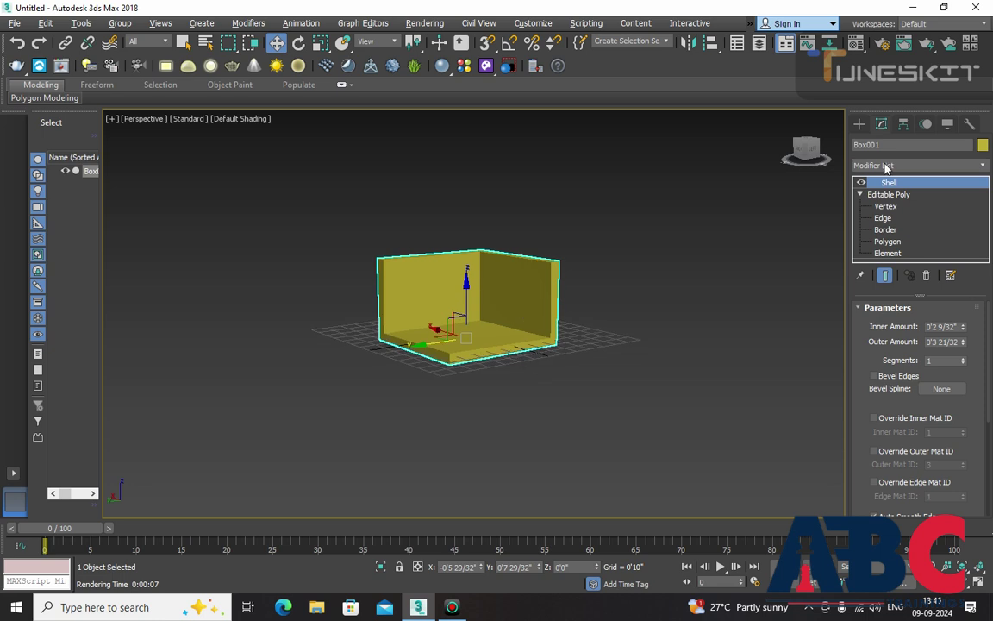
left_click(883, 45)
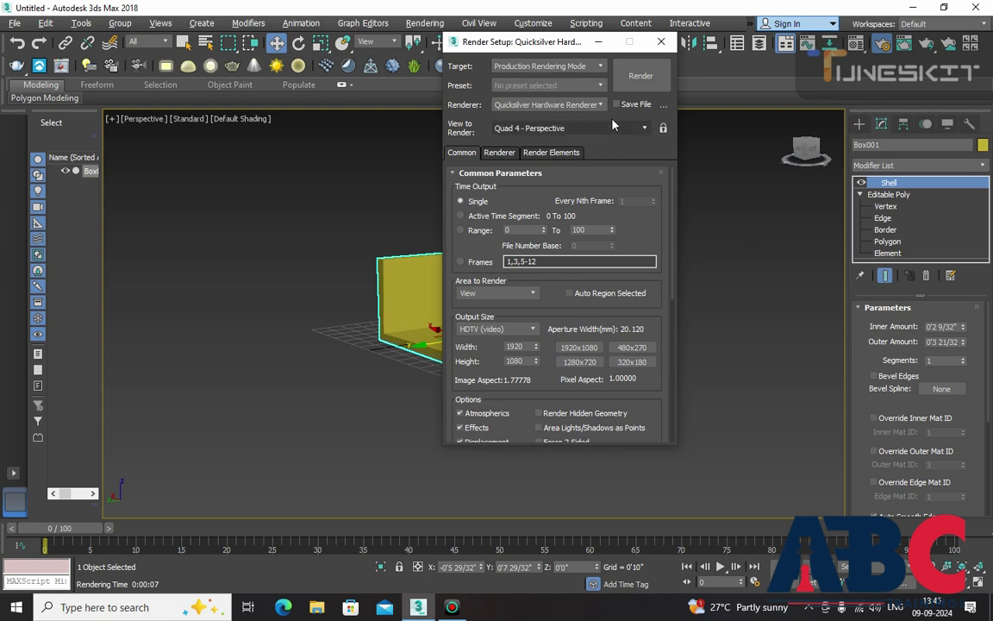
left_click(641, 76)
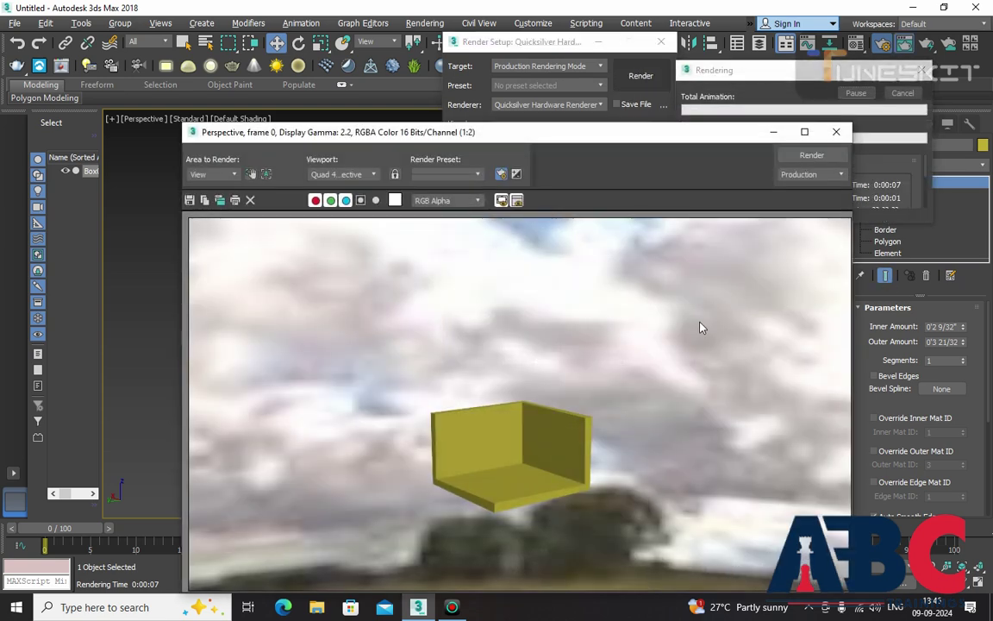
left_click(836, 132)
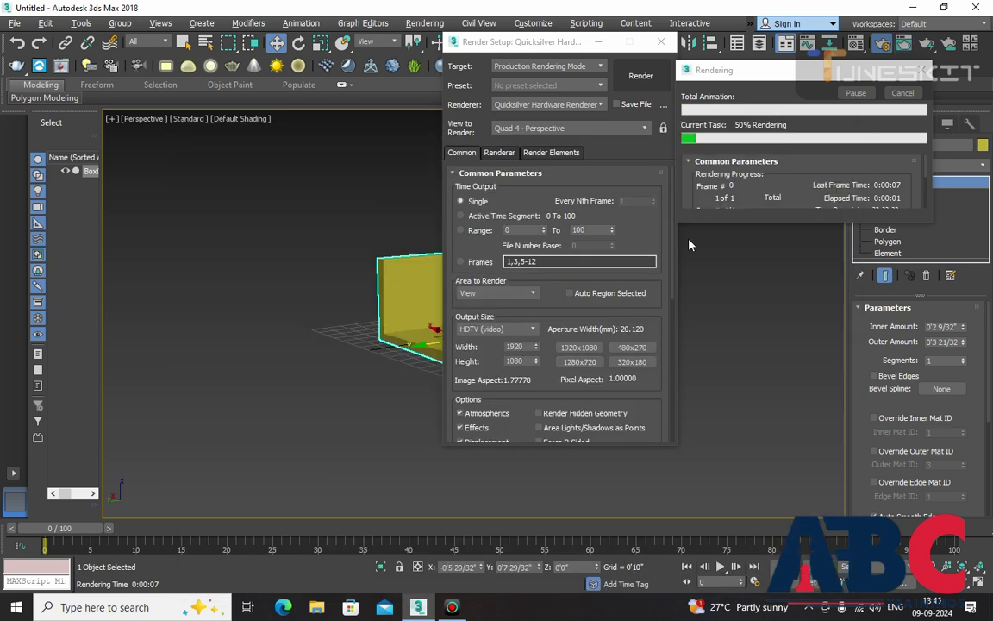
left_click(661, 43)
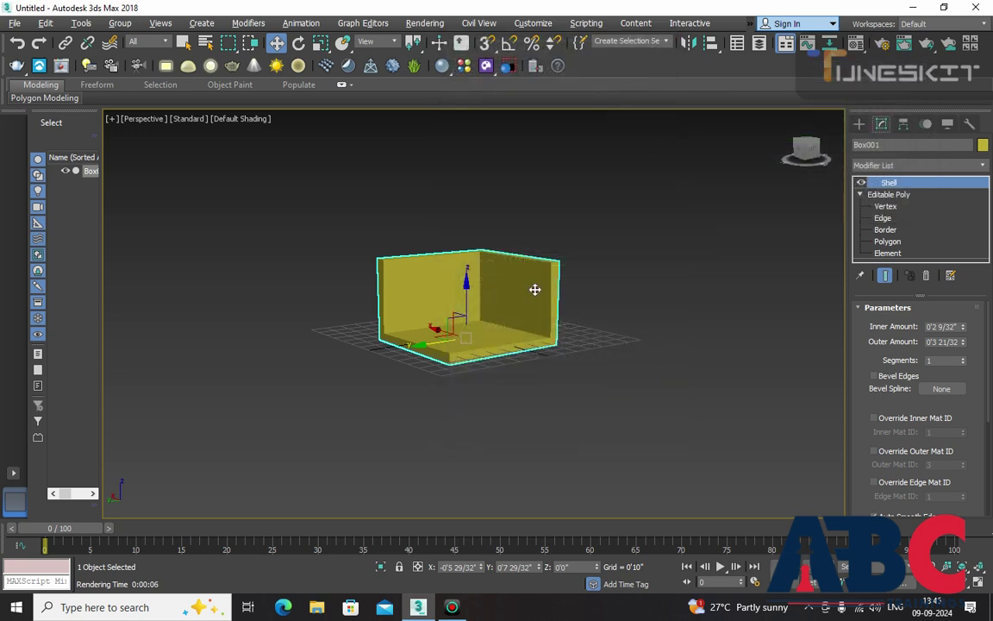
Orbit to look down on the room and show the Create panel's Standard Primitives.
middle_click_drag(513, 319, 520, 369)
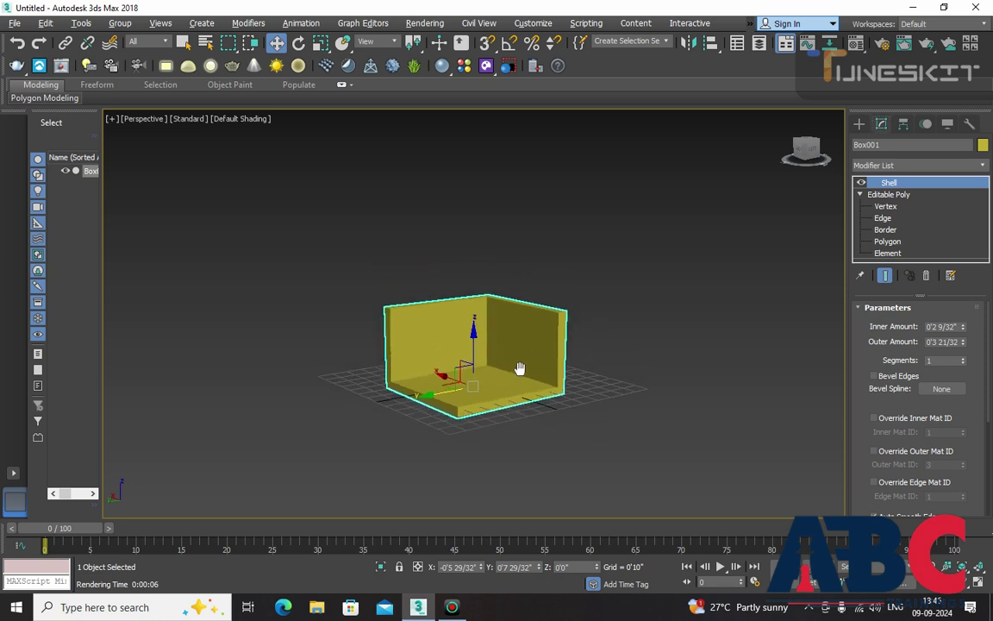
middle_click_drag(586, 349, 584, 363, "alt")
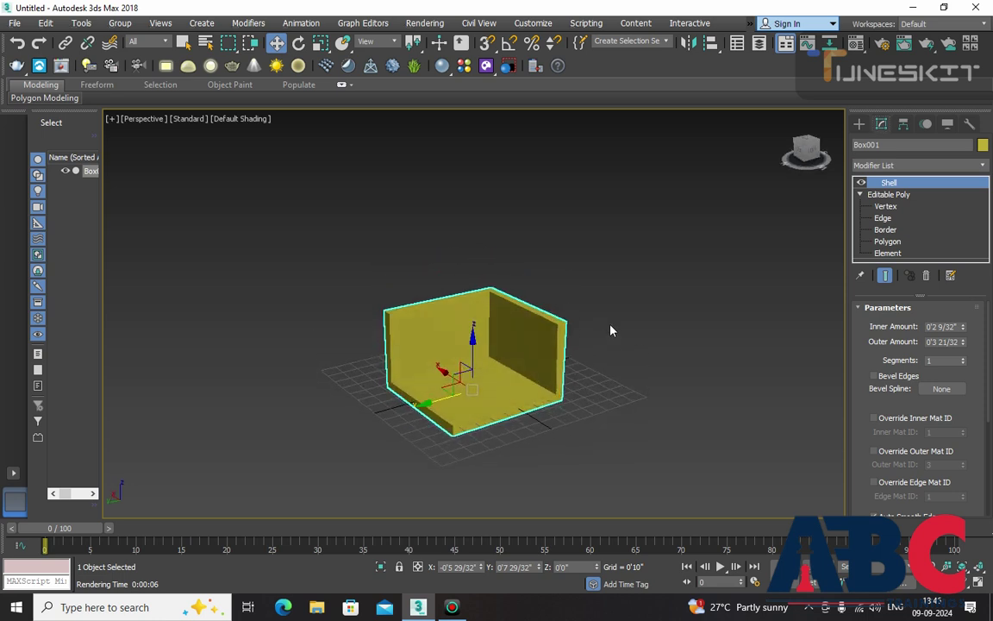
left_click(858, 124)
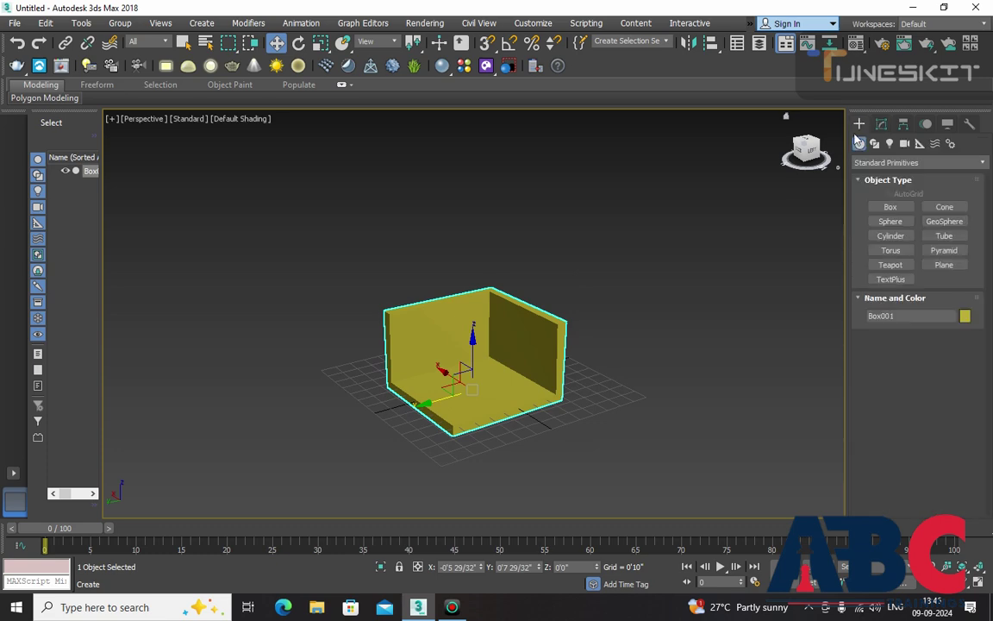
Set up a zoomed-out Top view centred on the box room.
left_click(904, 144)
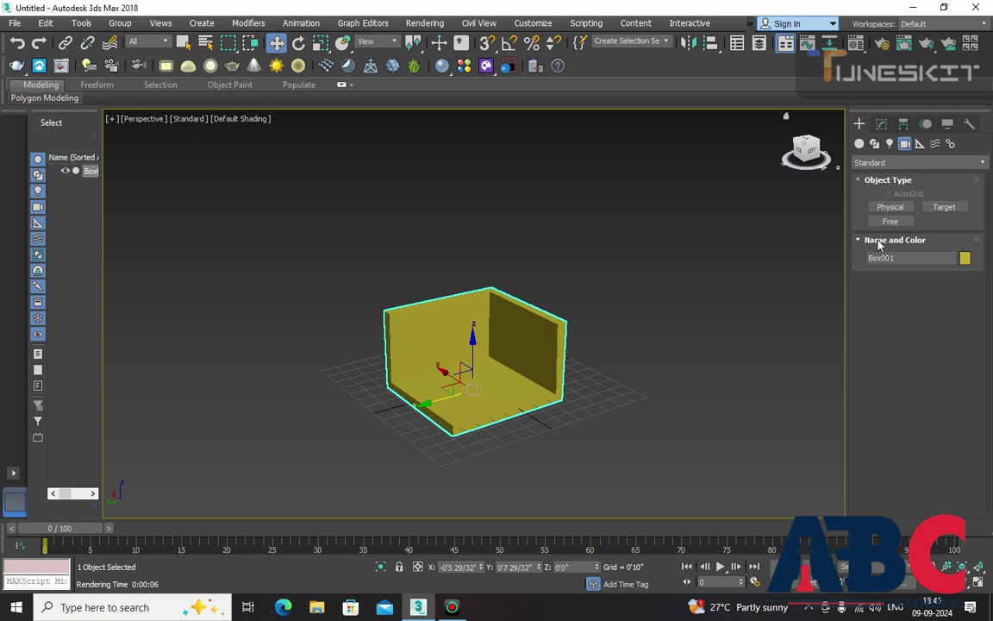
key("t")
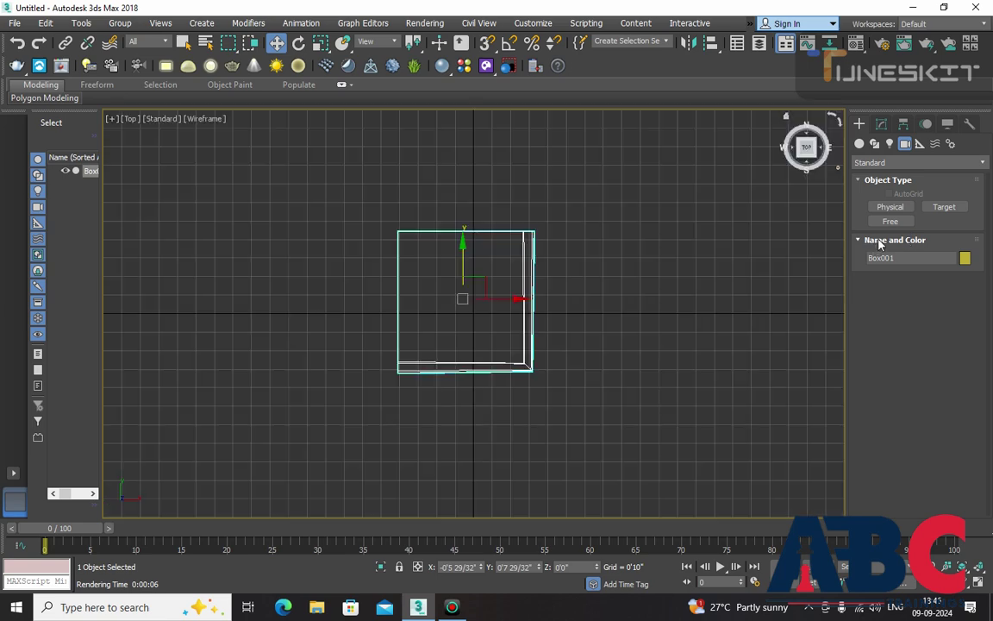
scroll(548, 326, "down", 3)
scroll(547, 379, "down", 1)
middle_click_drag(547, 392, 516, 328)
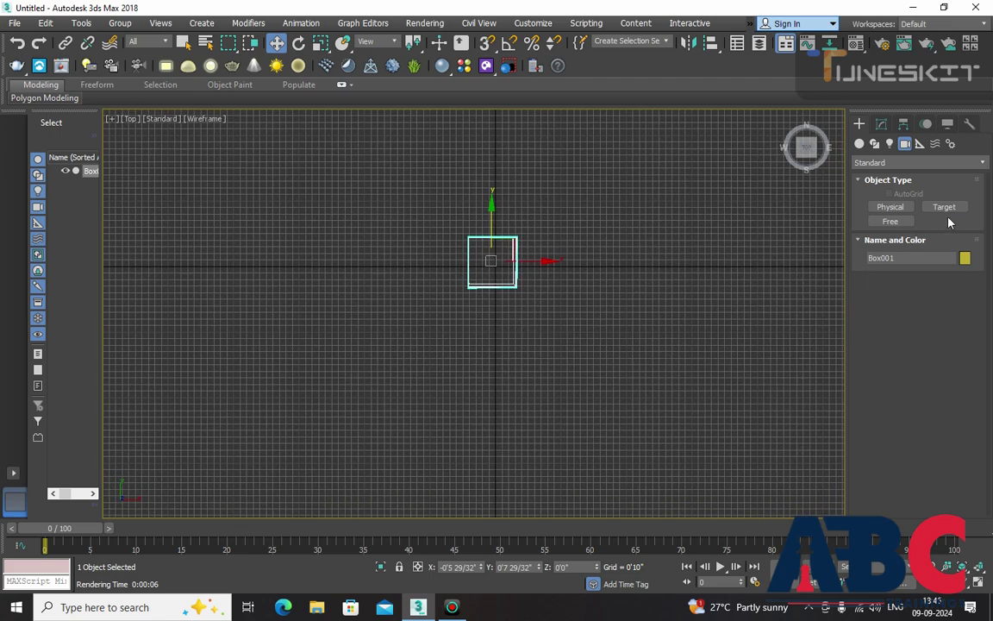
Create a Physical target camera, PhysCamera001, below the box with its target on the room.
left_click(888, 207)
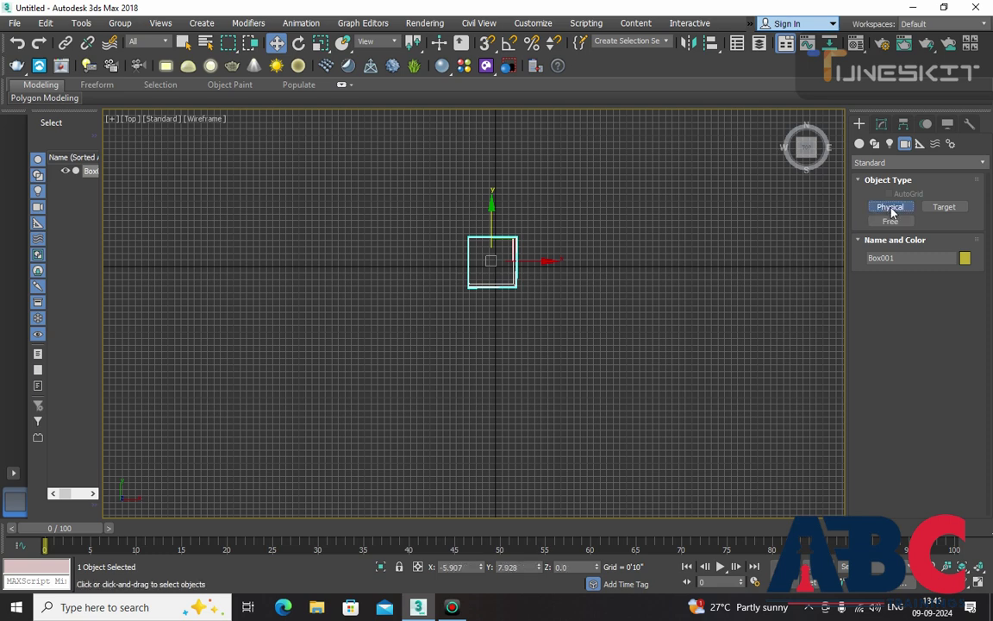
left_click(503, 463)
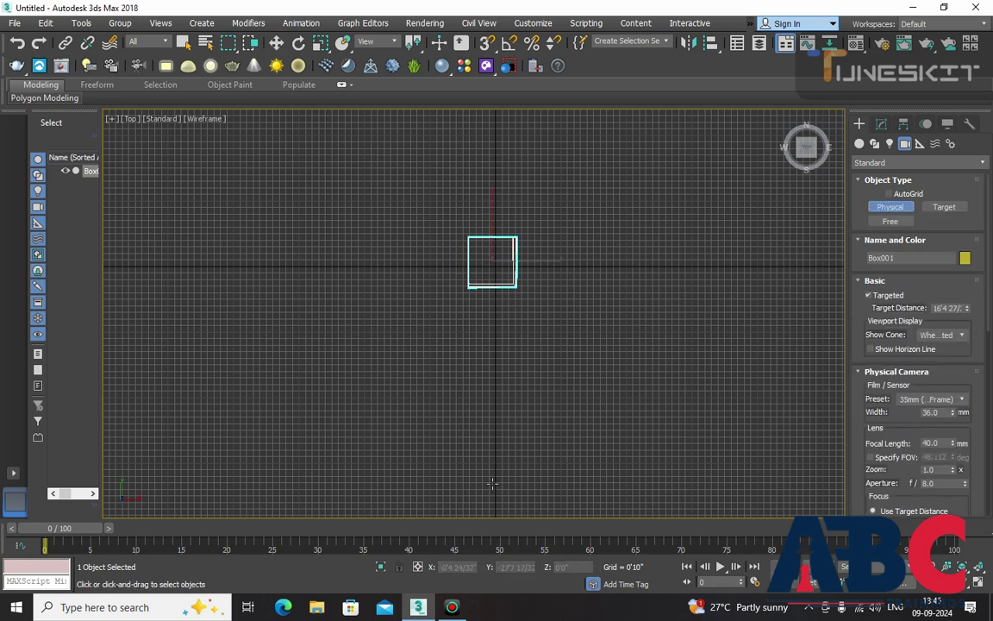
left_click_drag(492, 484, 498, 282)
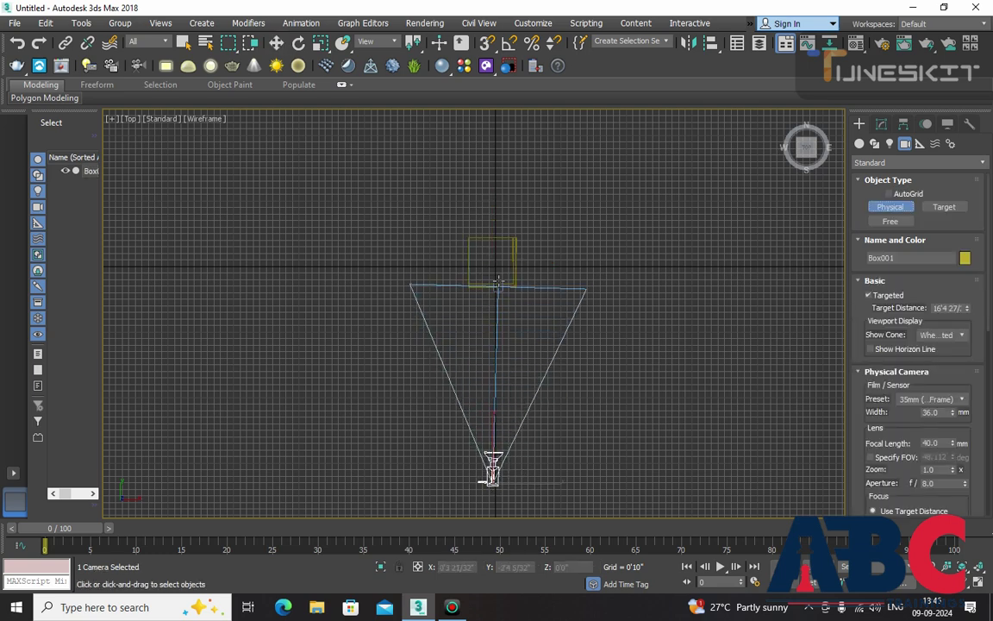
left_click_drag(498, 282, 498, 251)
left_click(513, 282)
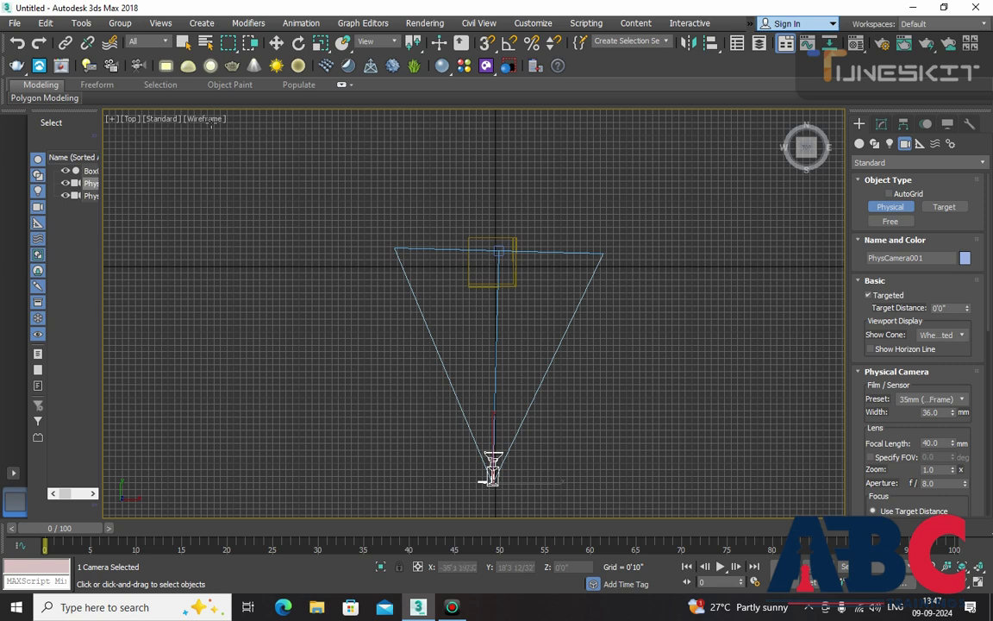
Set the viewport to High Quality display with Default Shading.
left_click(158, 120)
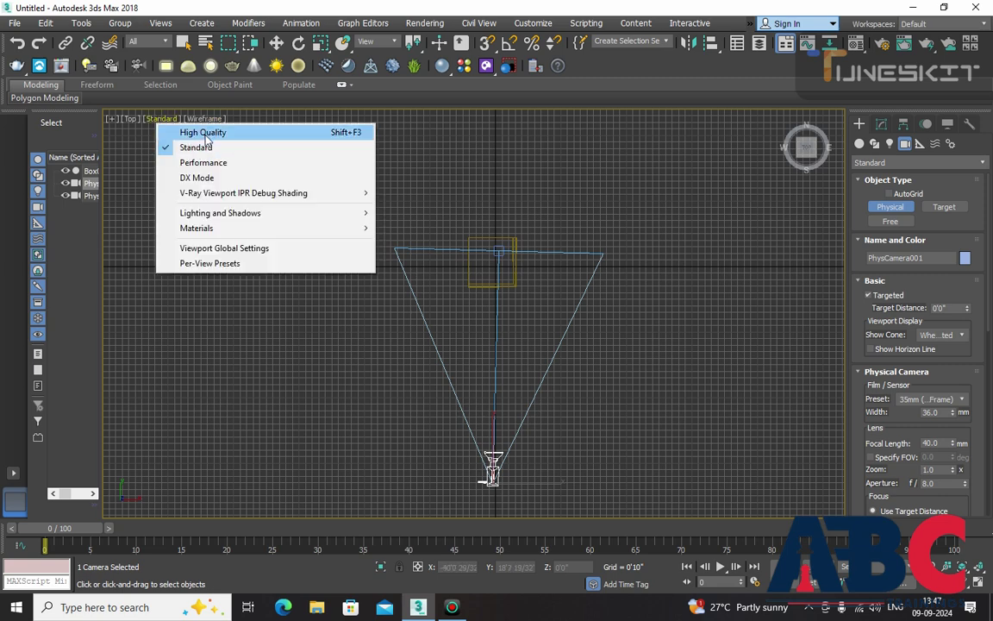
left_click(186, 130)
left_click(220, 121)
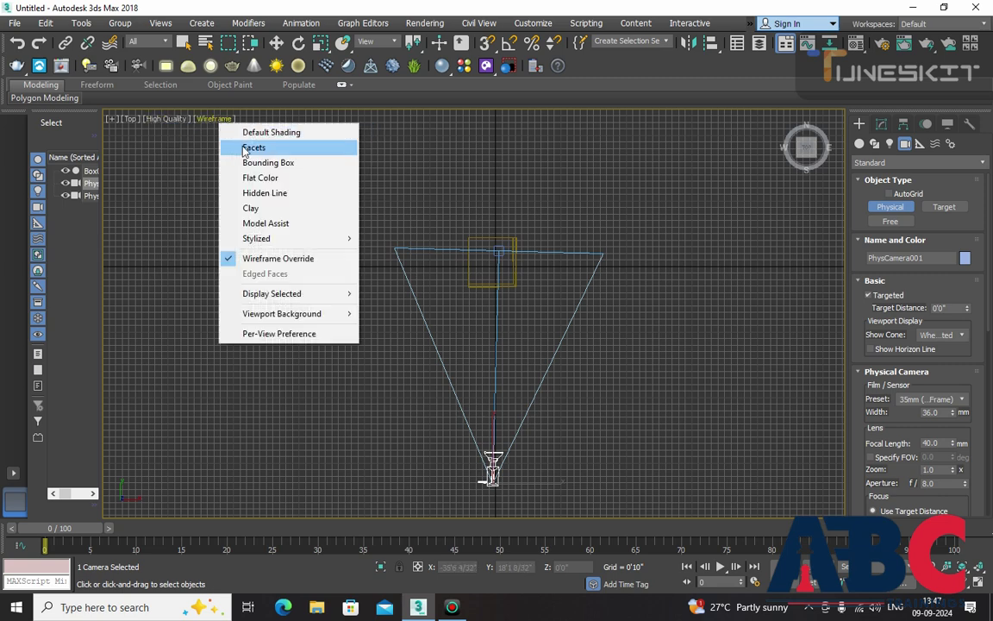
left_click(226, 131)
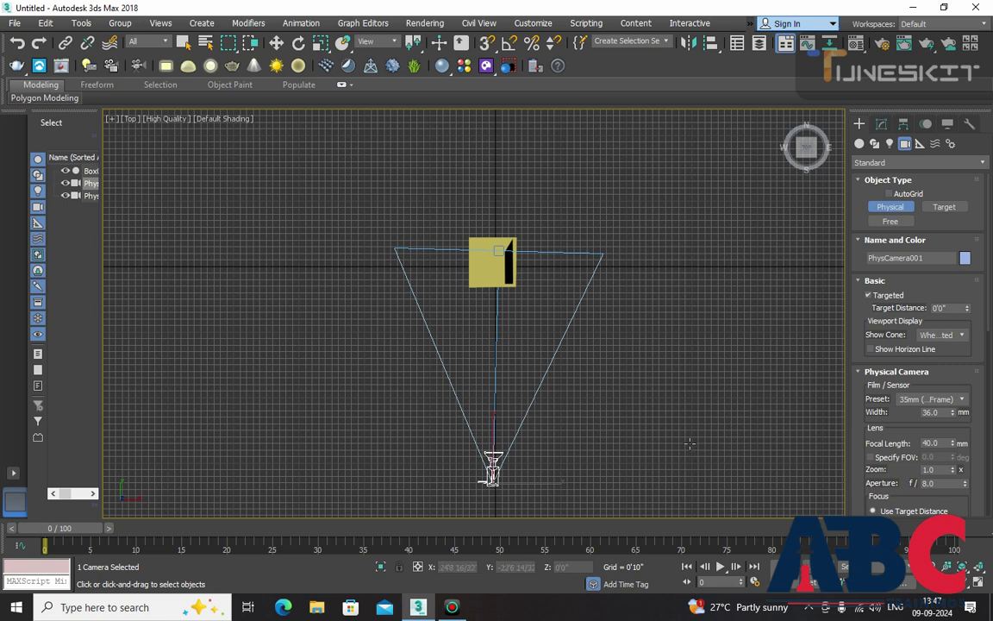
Switch to Perspective, then look through PhysCamera001.
key("p")
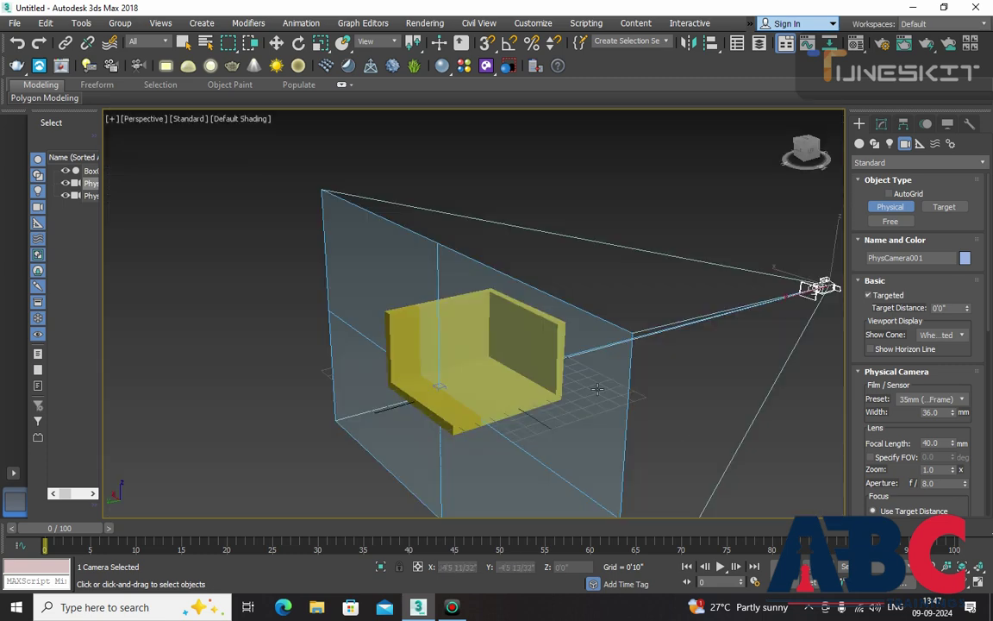
scroll(584, 380, "down", 5)
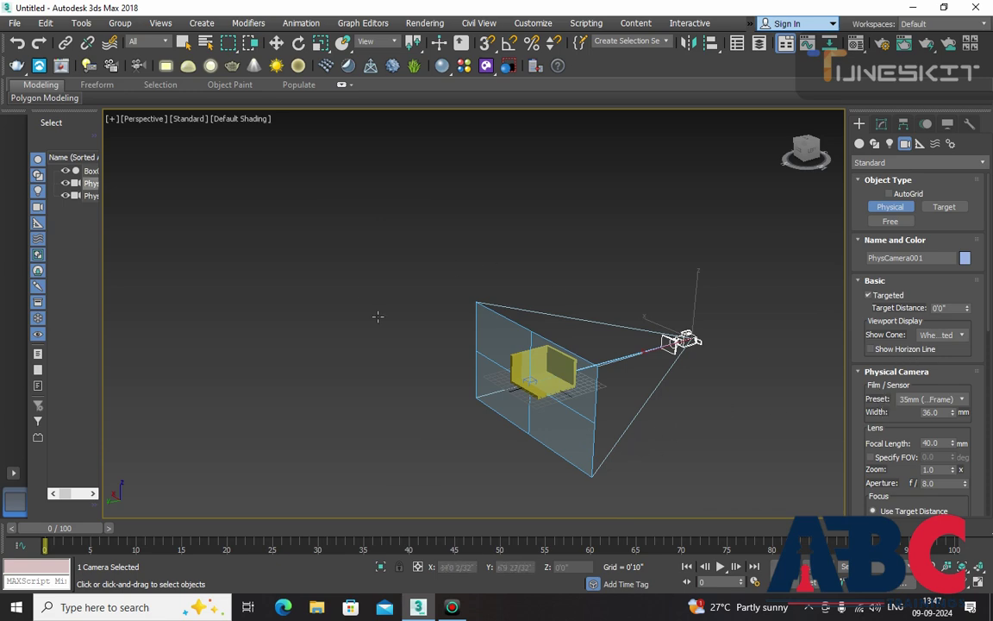
left_click(140, 119)
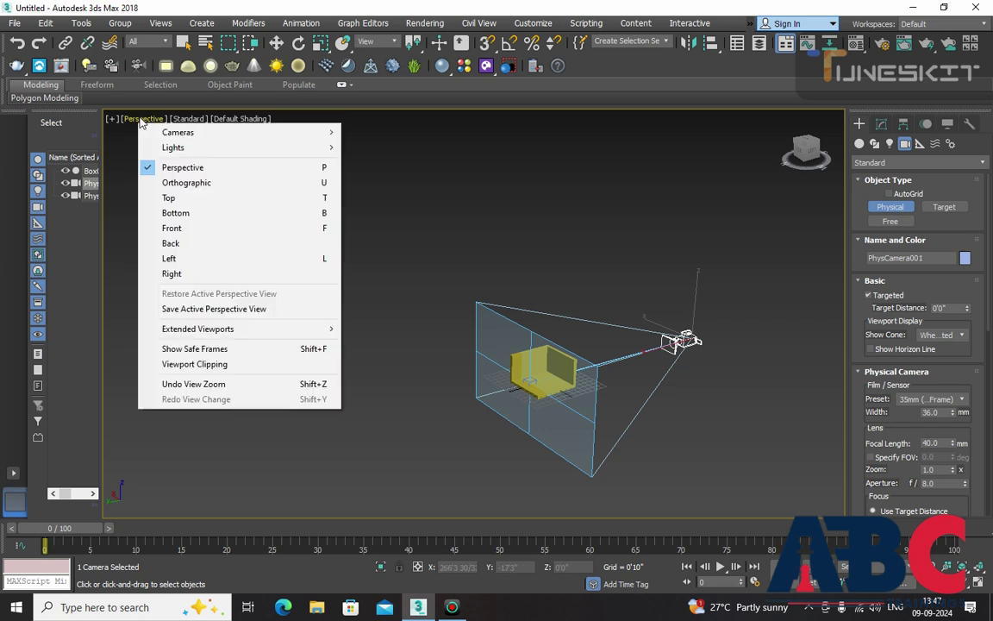
mouse_move(178, 132)
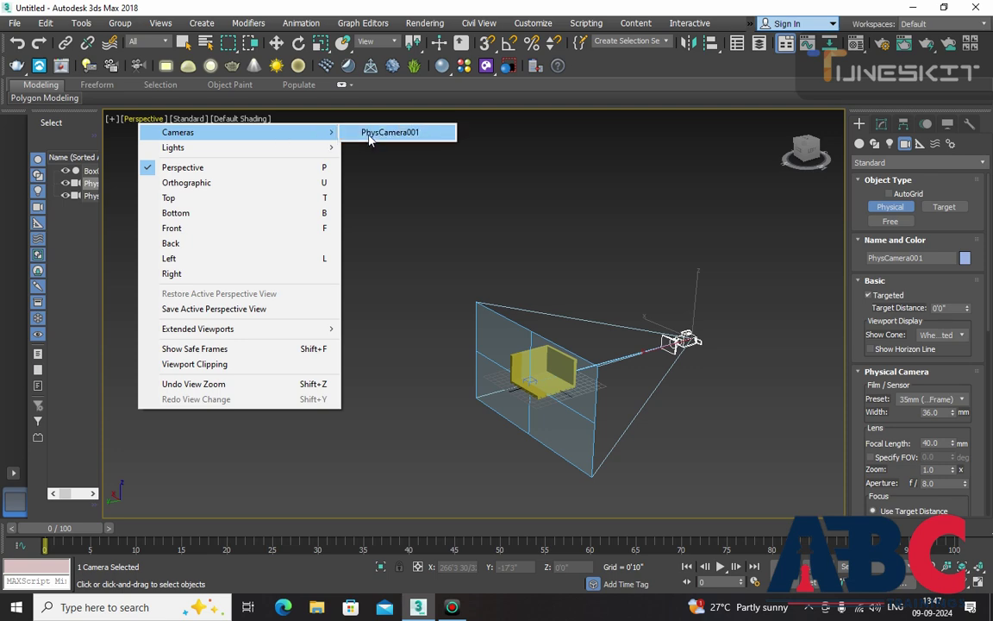
left_click(366, 132)
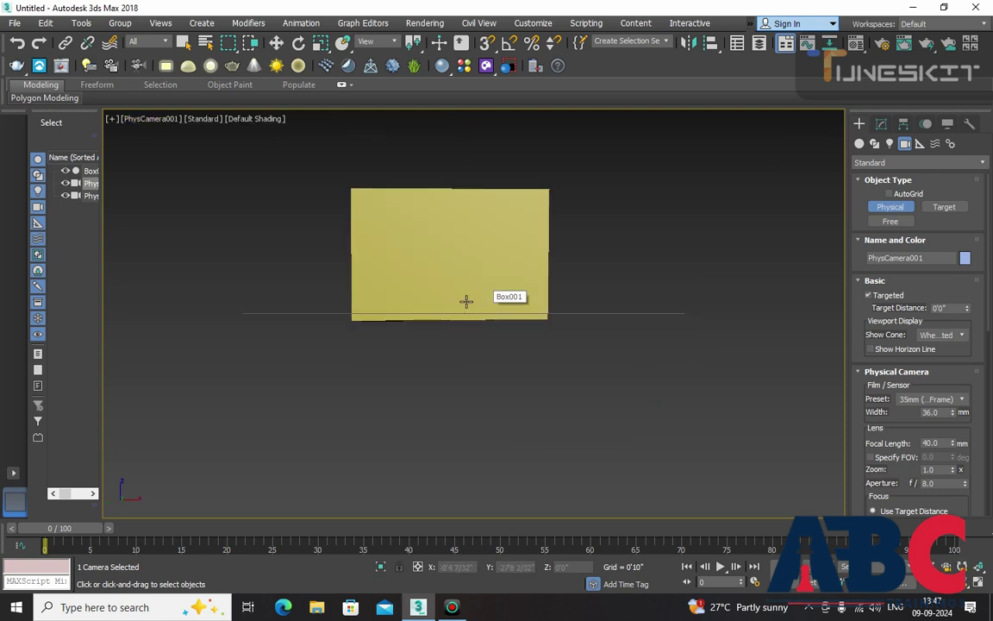
Pan the camera view to centre the yellow room above the ground grid.
mouse_move(460, 306)
middle_mouse_down()
mouse_move(563, 337)
mouse_move(459, 288)
mouse_move(569, 332)
mouse_move(694, 350)
middle_mouse_up()
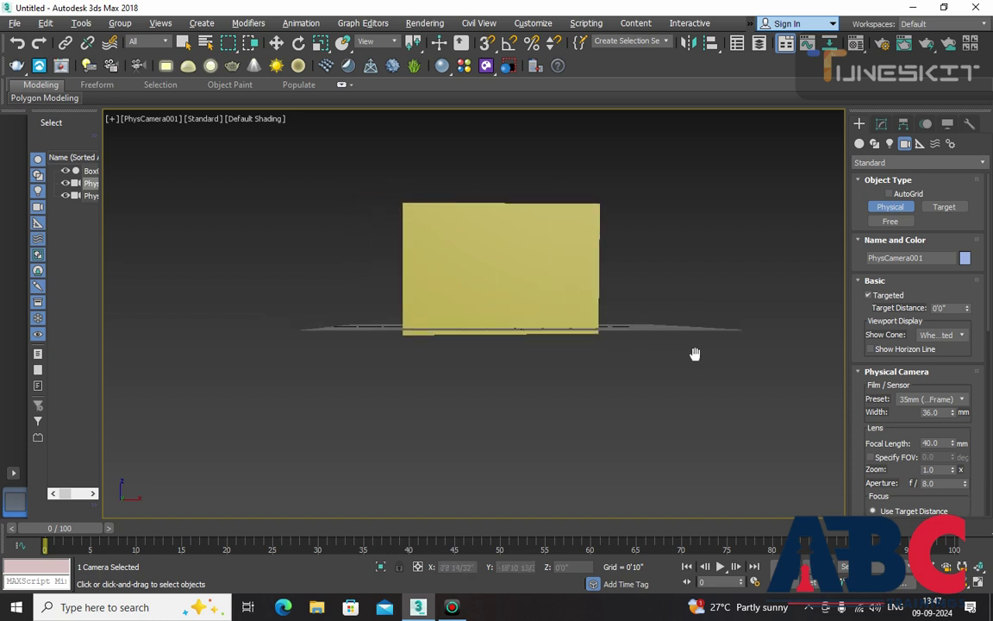
middle_click_drag(503, 314, 597, 345)
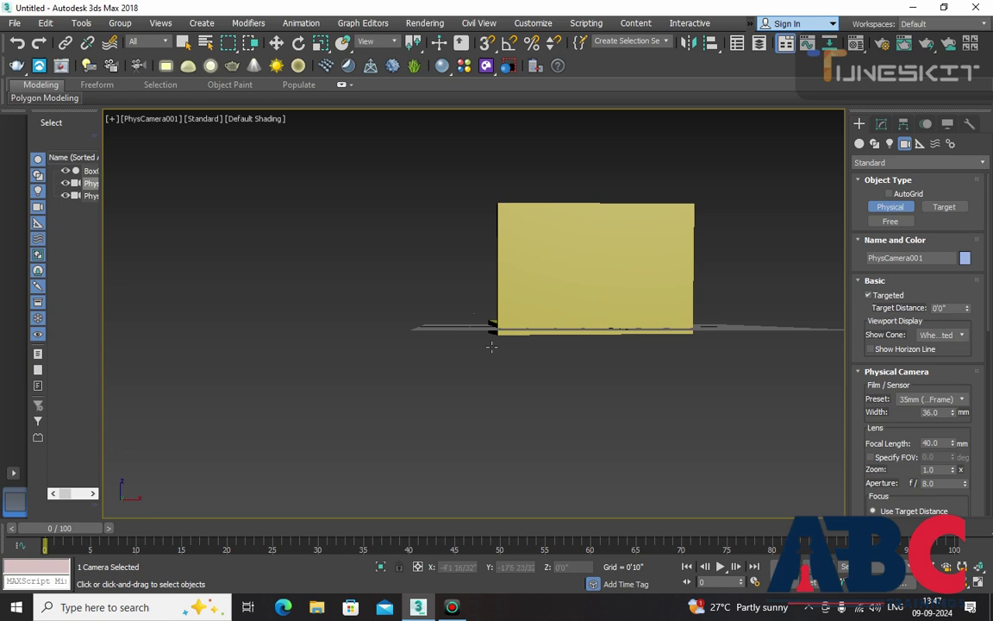
mouse_move(466, 337)
middle_mouse_down()
mouse_move(417, 345)
mouse_move(780, 403)
mouse_move(429, 407)
mouse_move(503, 454)
mouse_move(535, 460)
middle_mouse_up()
middle_click_drag(418, 418, 573, 484)
mouse_move(346, 390)
middle_mouse_down()
mouse_move(419, 421)
mouse_move(661, 428)
mouse_move(485, 425)
mouse_move(502, 432)
middle_mouse_up()
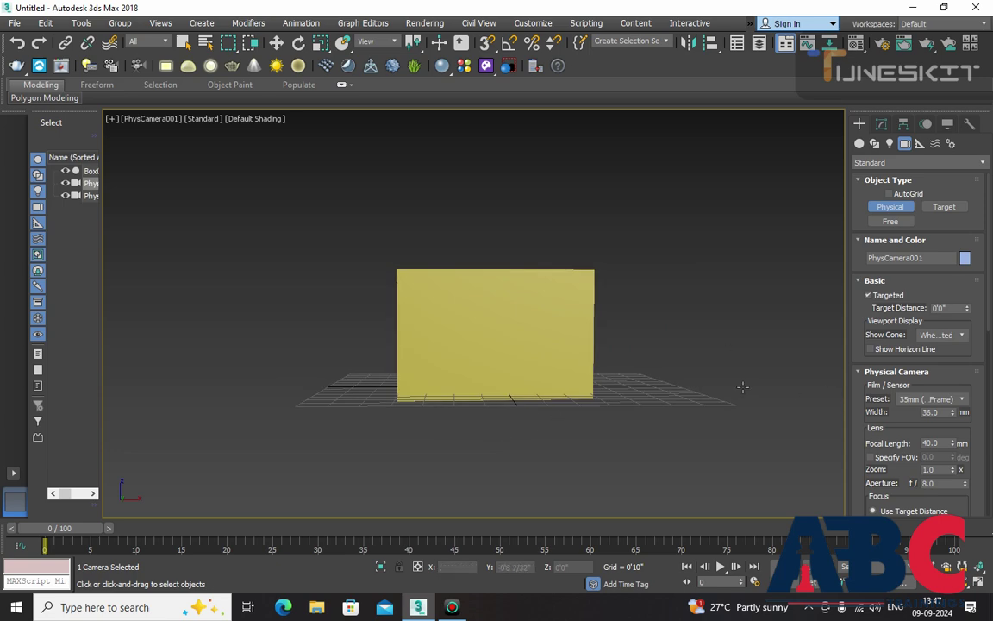
left_click(276, 42)
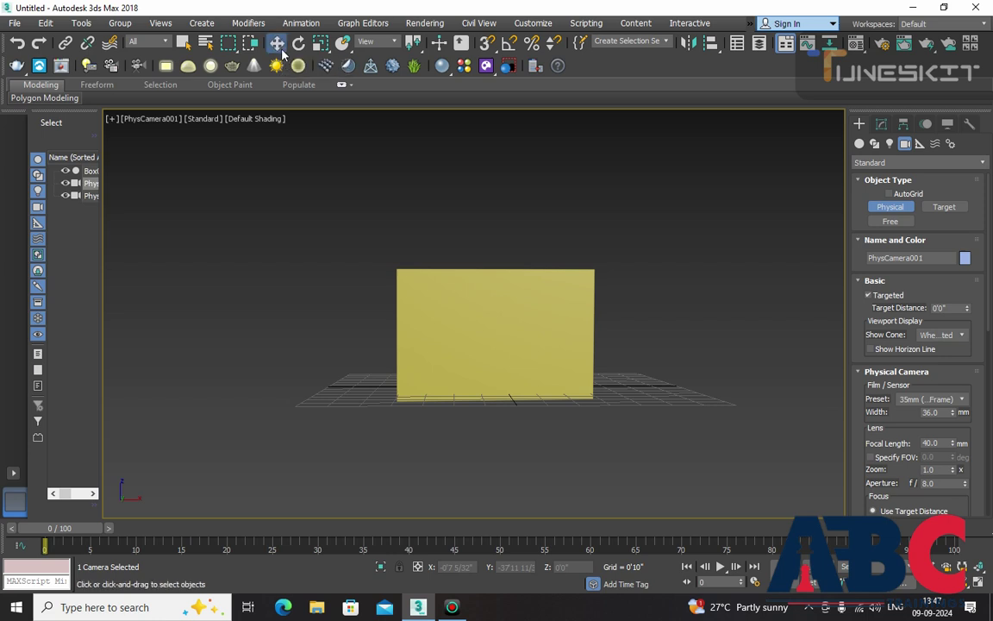
Raise Box001 to Z 0'7 4/32" and shift the camera framing to the right.
left_click(505, 280)
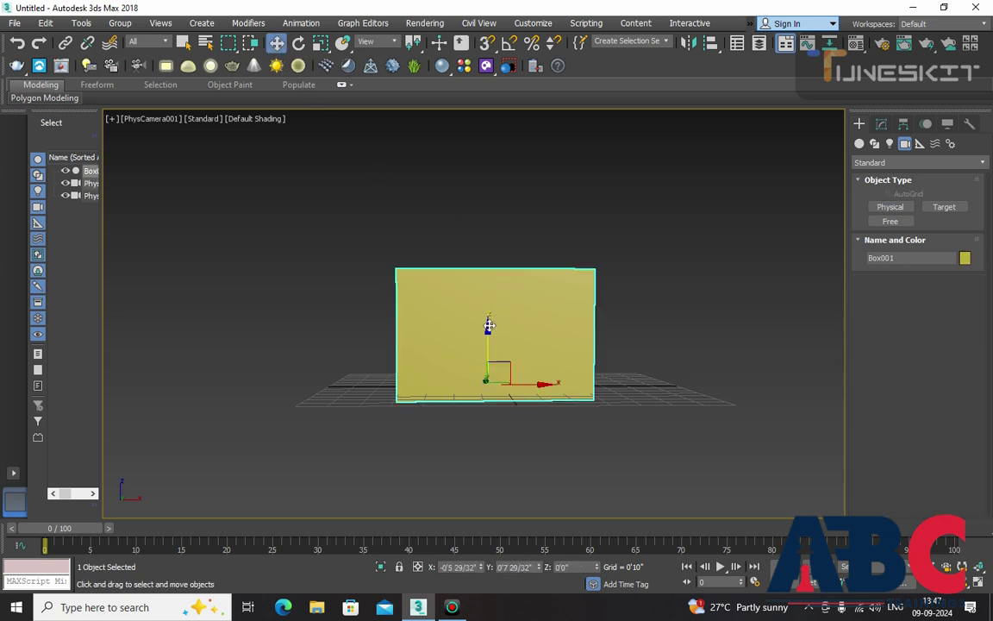
left_click_drag(488, 326, 487, 306)
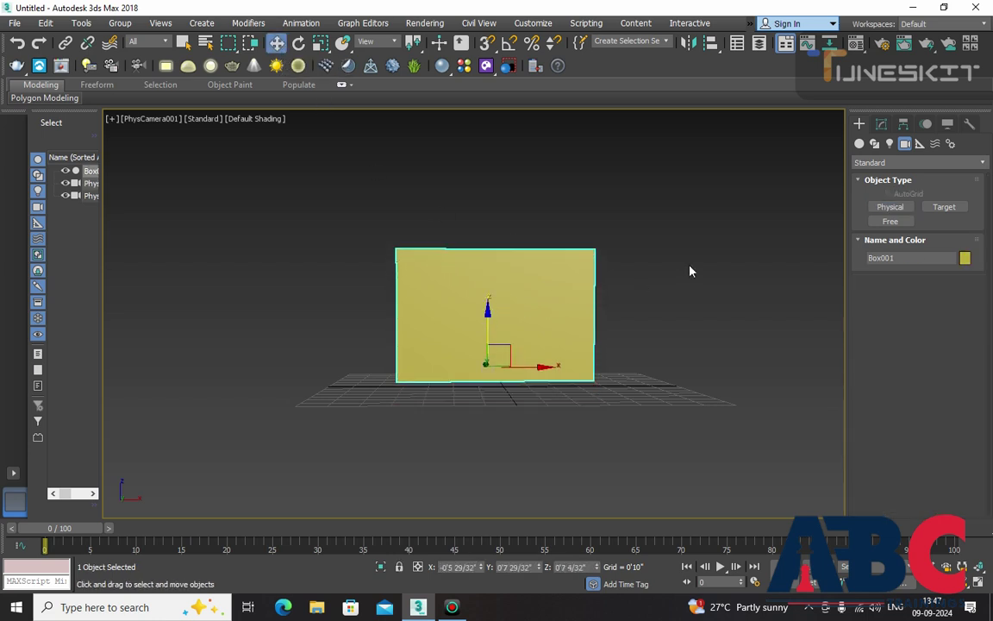
middle_click_drag(561, 279, 633, 333)
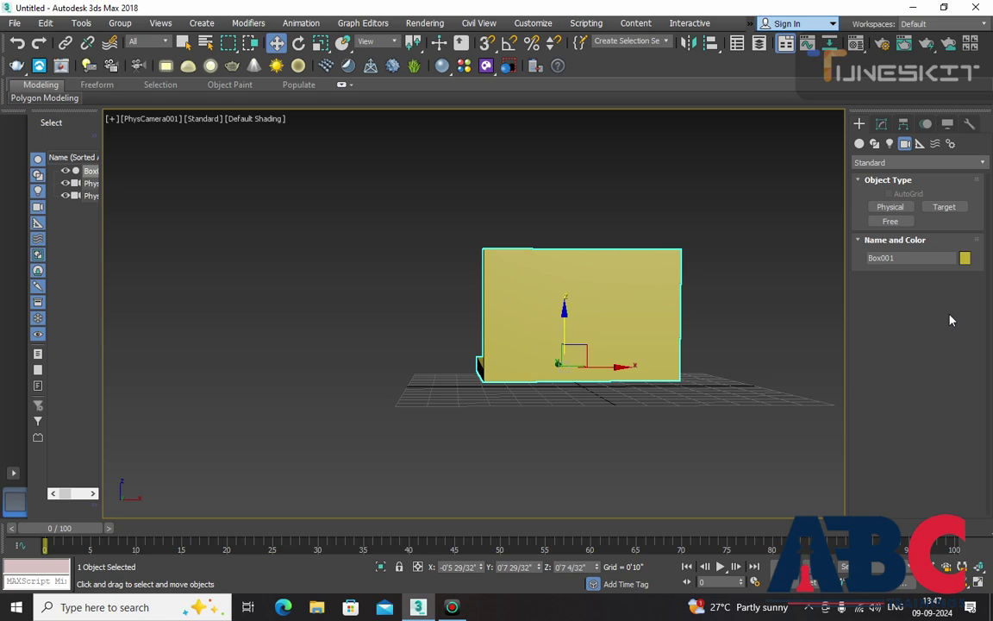
left_click(880, 48)
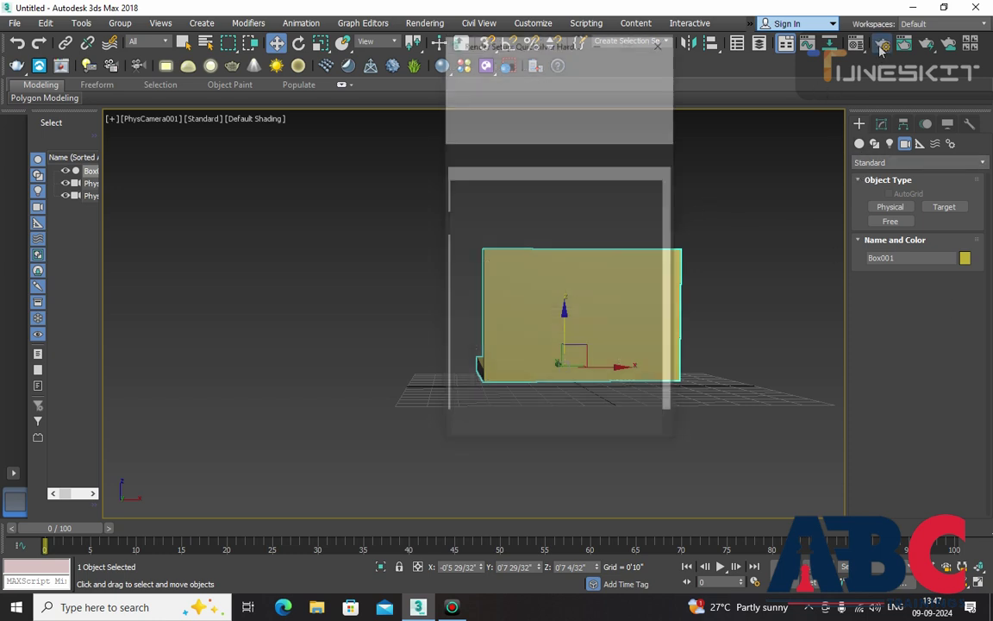
Render the PhysCamera001 view of the room against the sky, then close both render windows.
left_click(640, 75)
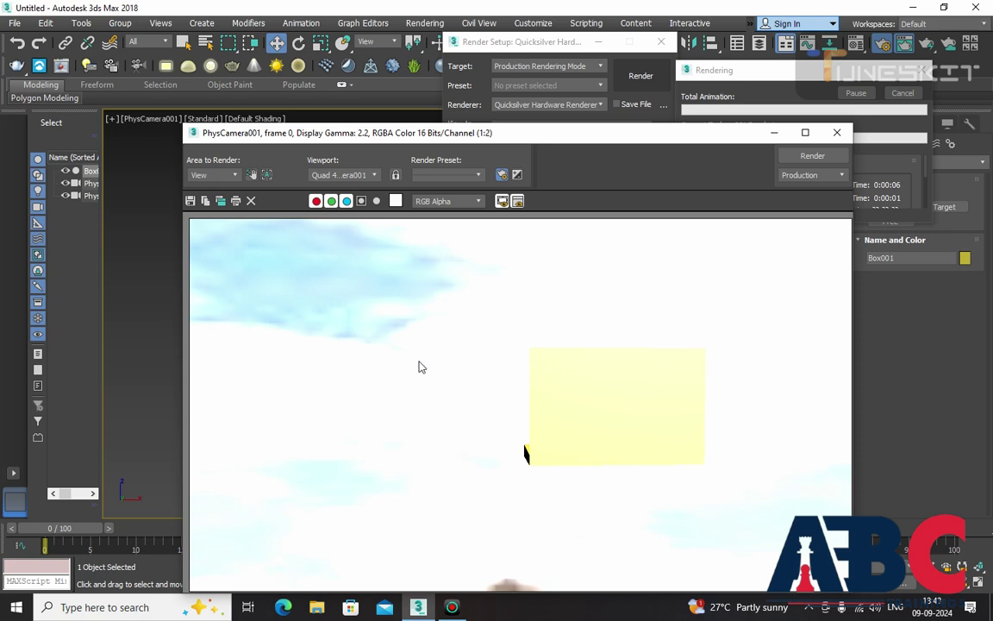
left_click(837, 133)
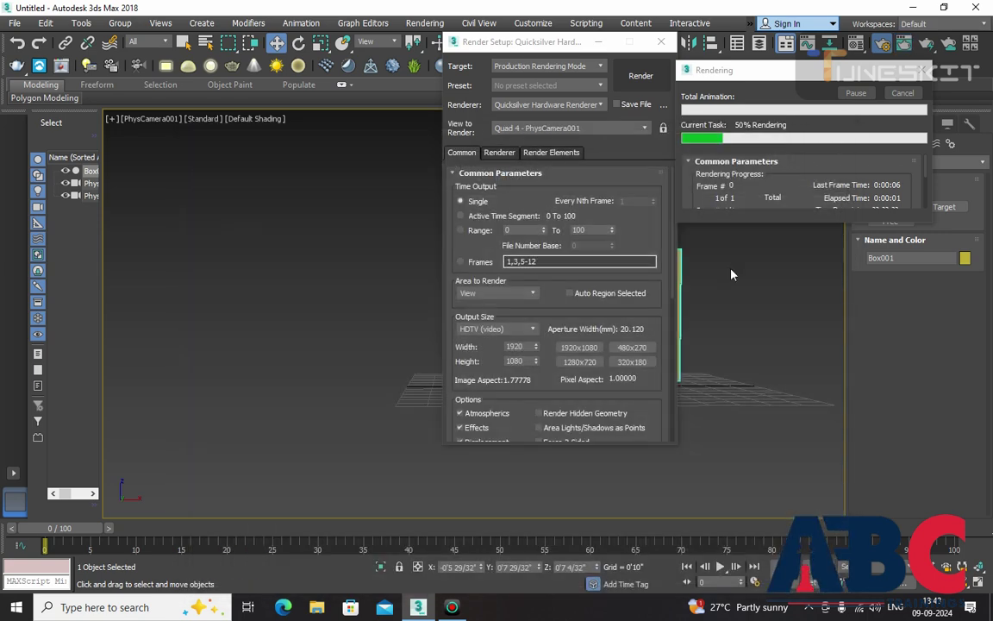
left_click(661, 43)
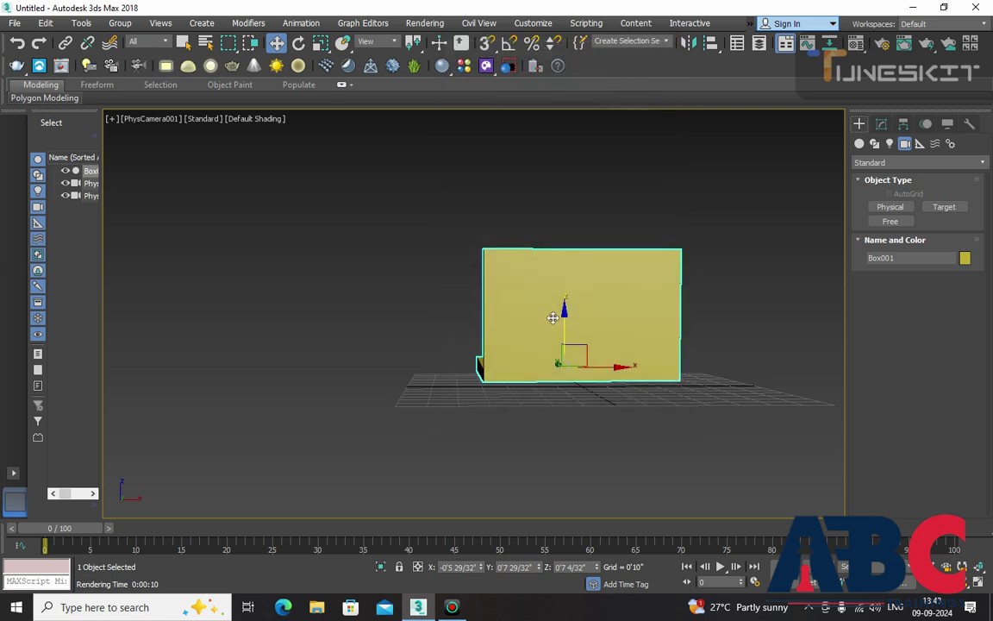
Switch the viewport to a free Perspective view orbited above the box.
middle_click_drag(655, 326, 612, 334)
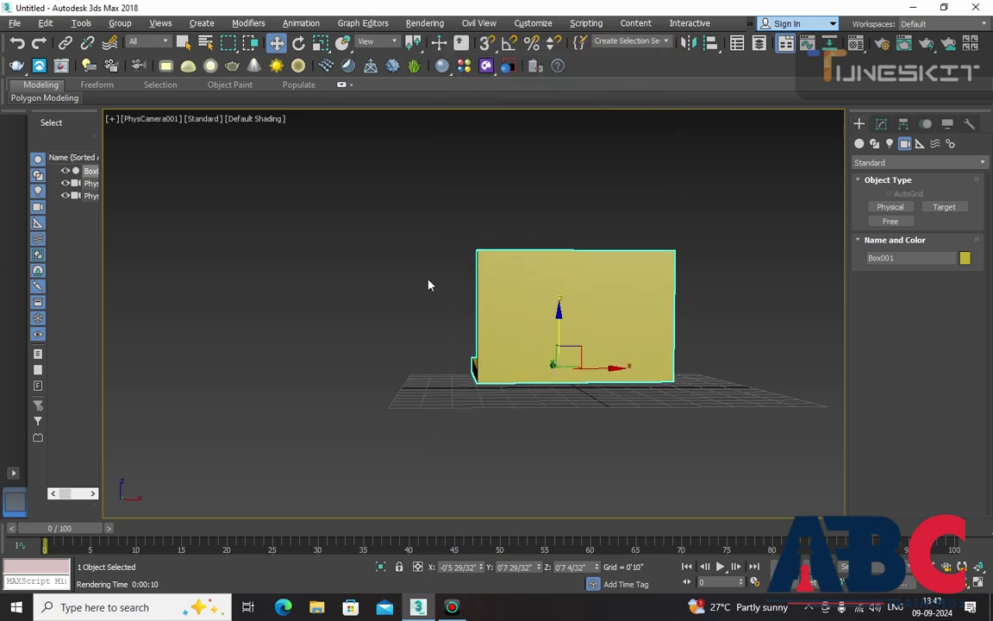
left_click(147, 119)
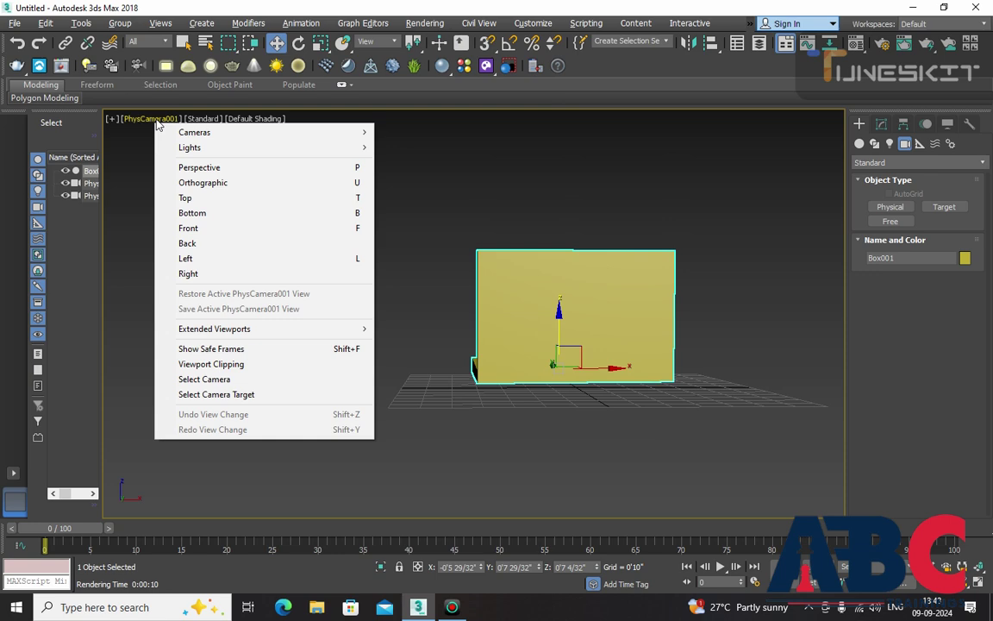
left_click(150, 166)
mouse_move(745, 346)
middle_mouse_down("alt")
mouse_move(738, 317)
mouse_move(590, 370)
mouse_move(583, 355)
mouse_move(543, 350)
mouse_move(598, 348)
mouse_move(536, 352)
mouse_move(483, 341)
middle_mouse_up("alt")
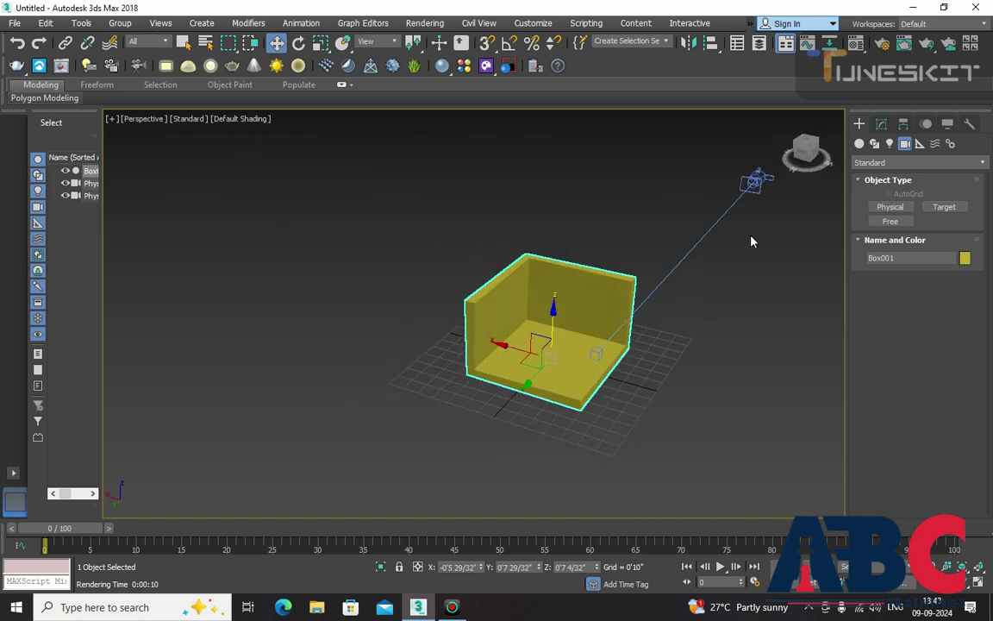
Move PhysCamera001 along X and Y so it sits in front of and below the box.
left_click(755, 182)
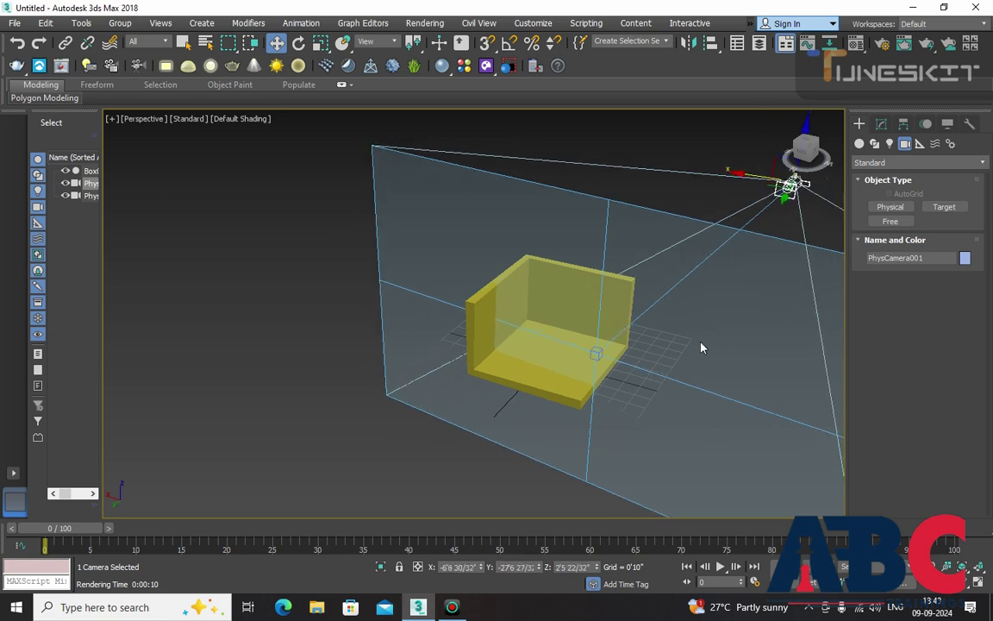
scroll(711, 344, "down", 4)
middle_click_drag(840, 336, 691, 354)
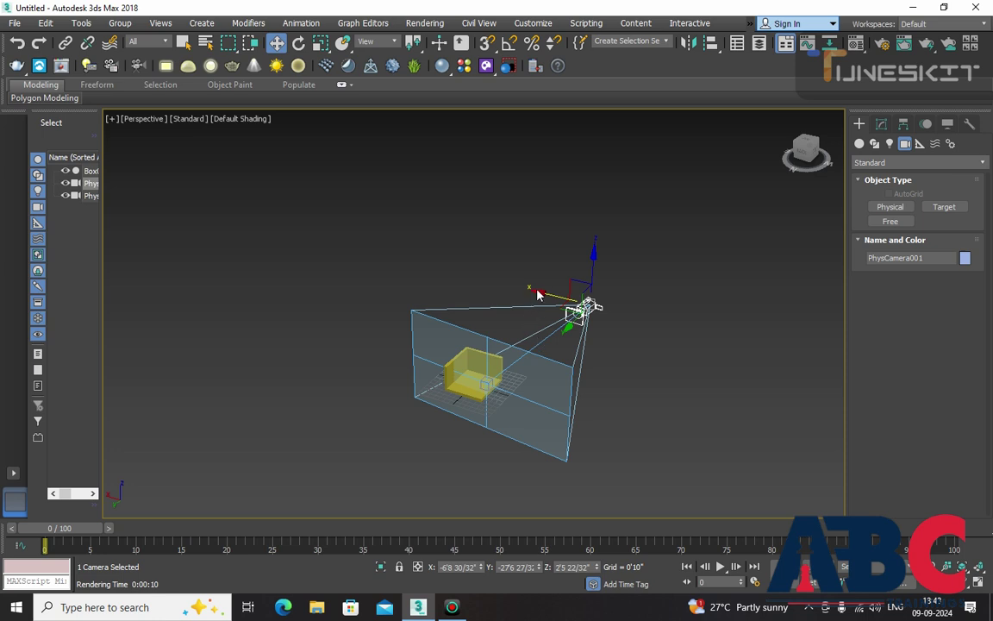
left_click_drag(542, 295, 636, 426)
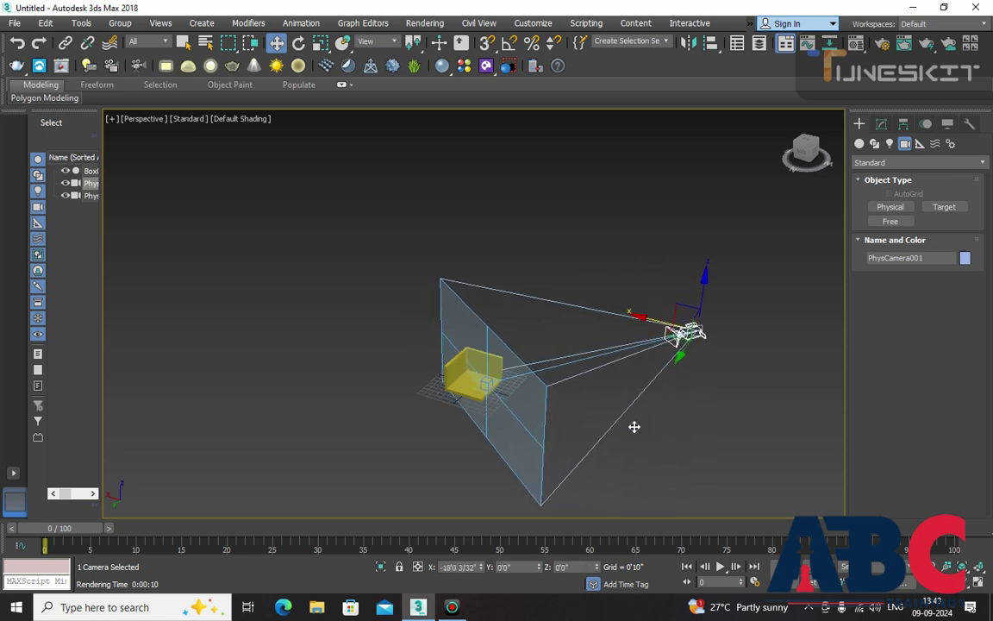
left_click_drag(681, 355, 478, 482)
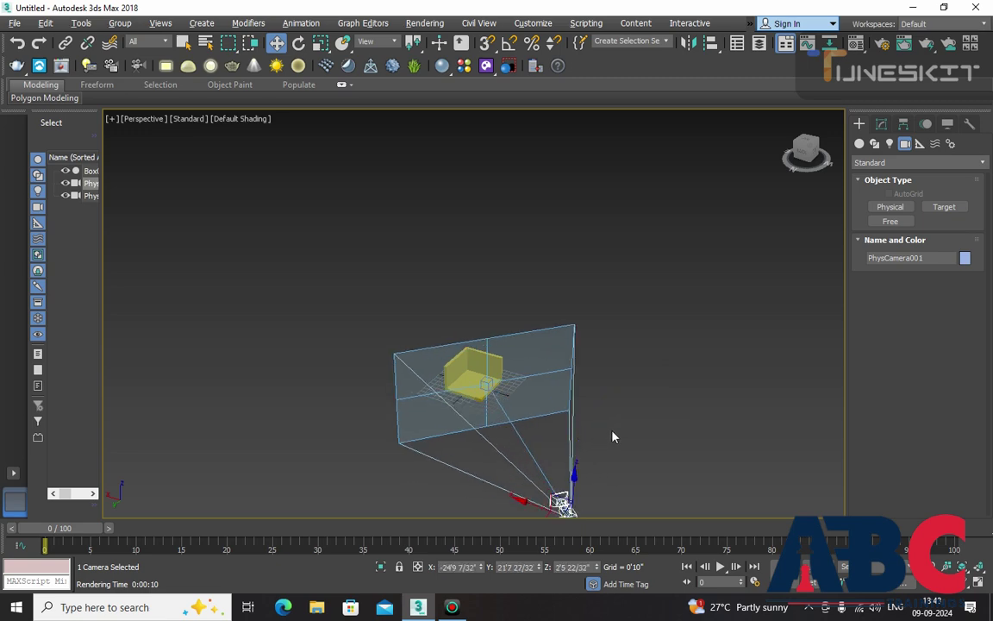
middle_click_drag(587, 428, 594, 411, "alt")
mouse_move(621, 491)
middle_mouse_down()
mouse_move(585, 399)
mouse_move(557, 418)
middle_mouse_up()
mouse_move(505, 390)
middle_mouse_down("alt")
mouse_move(550, 403)
mouse_move(629, 391)
mouse_move(497, 403)
middle_mouse_up("alt")
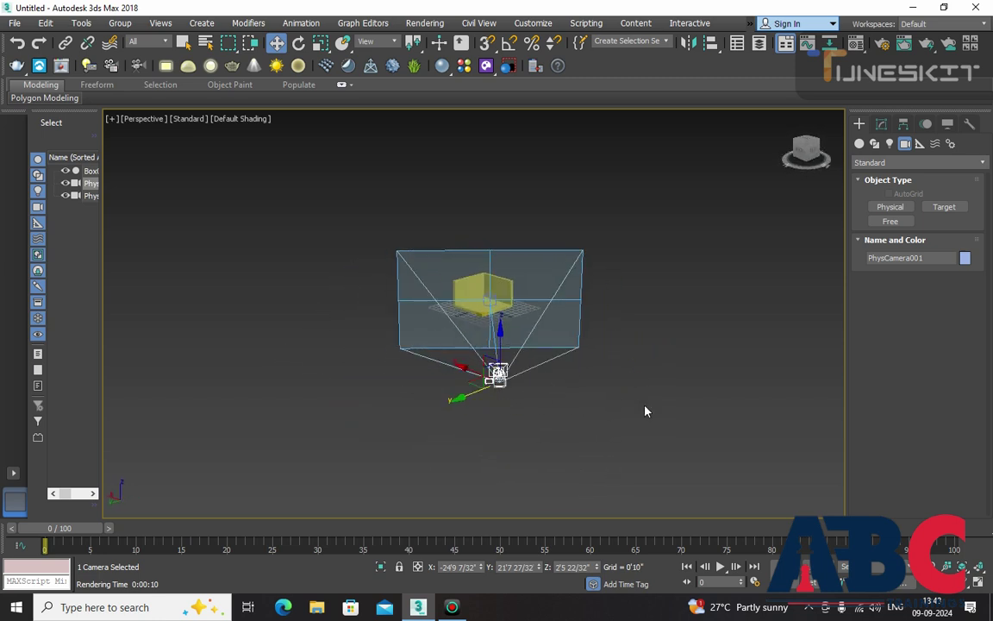
middle_click_drag(603, 426, 588, 425, "alt")
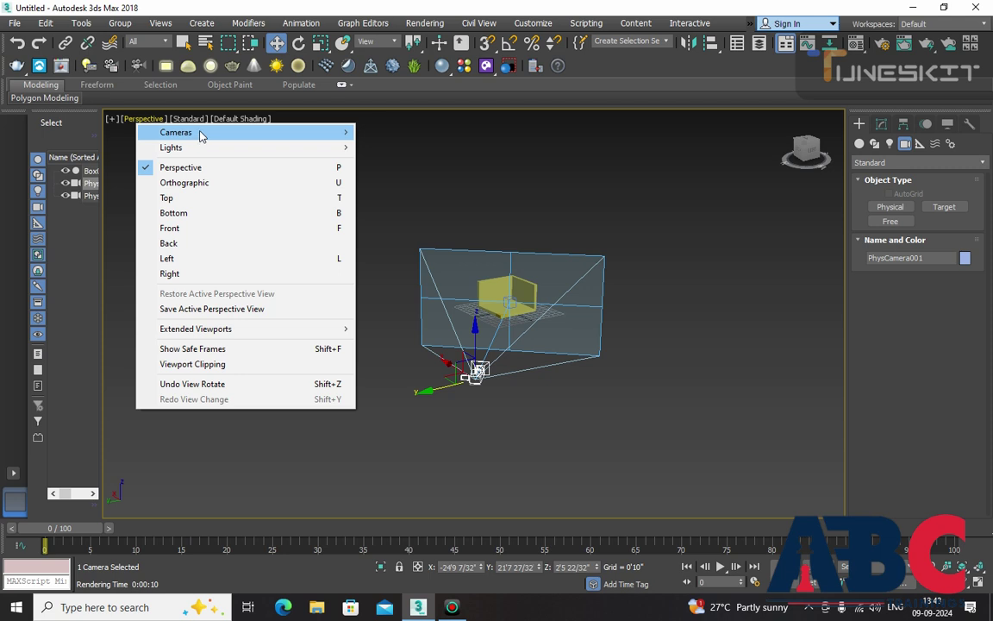
Look through the repositioned PhysCamera001, render a test frame, and close the render windows.
left_click(379, 135)
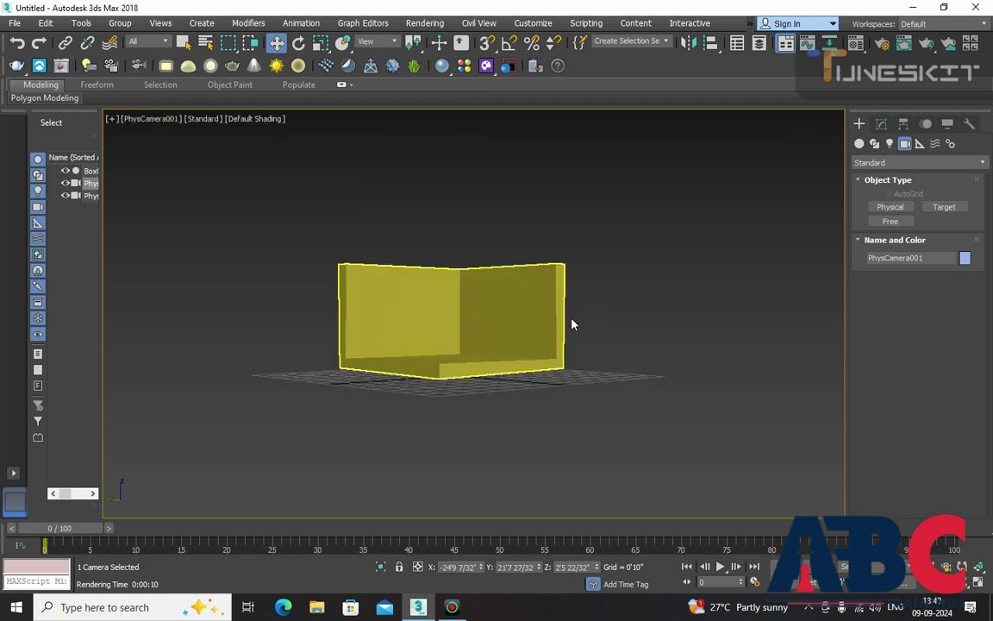
mouse_move(560, 359)
middle_mouse_down()
mouse_move(565, 368)
mouse_move(559, 350)
middle_mouse_up()
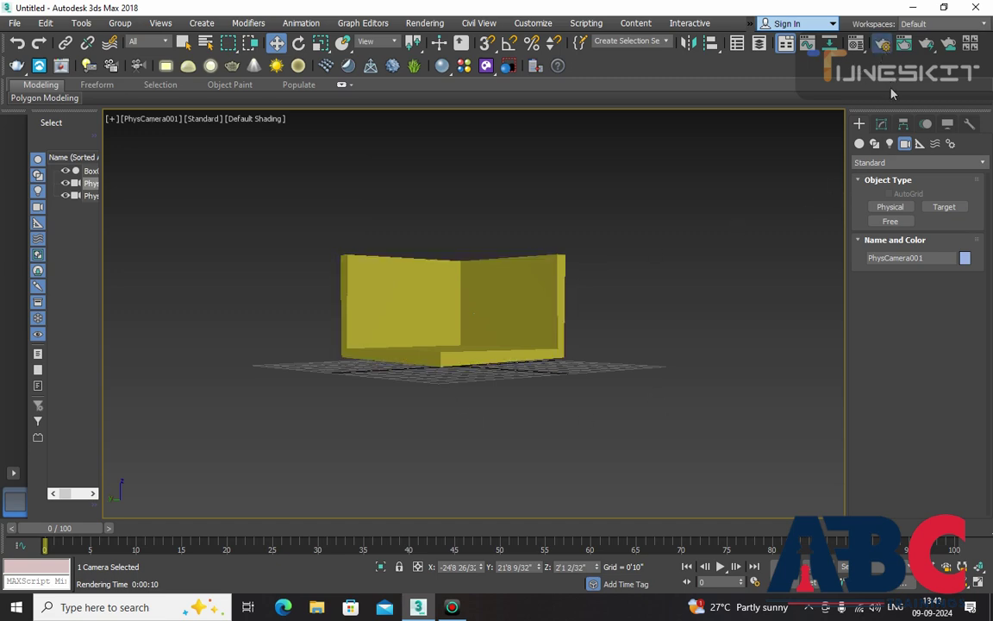
left_click(881, 43)
left_click(641, 77)
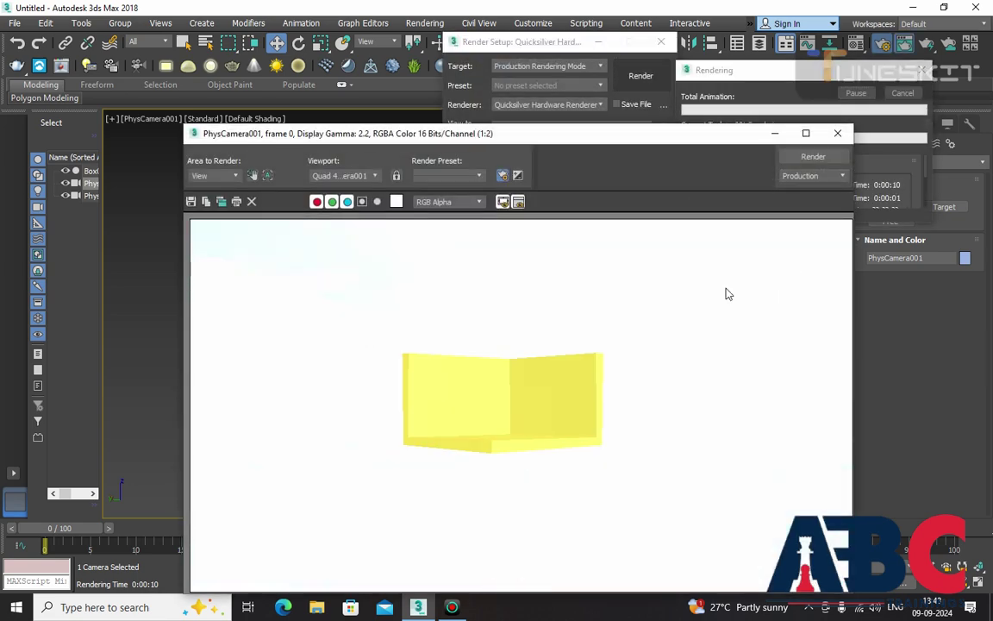
left_click(837, 133)
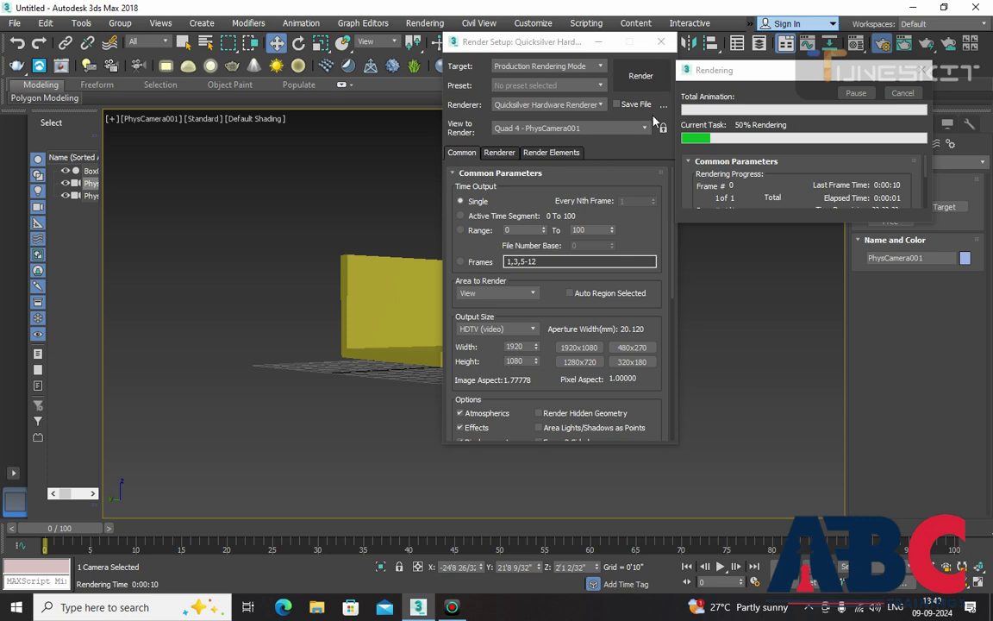
left_click(662, 44)
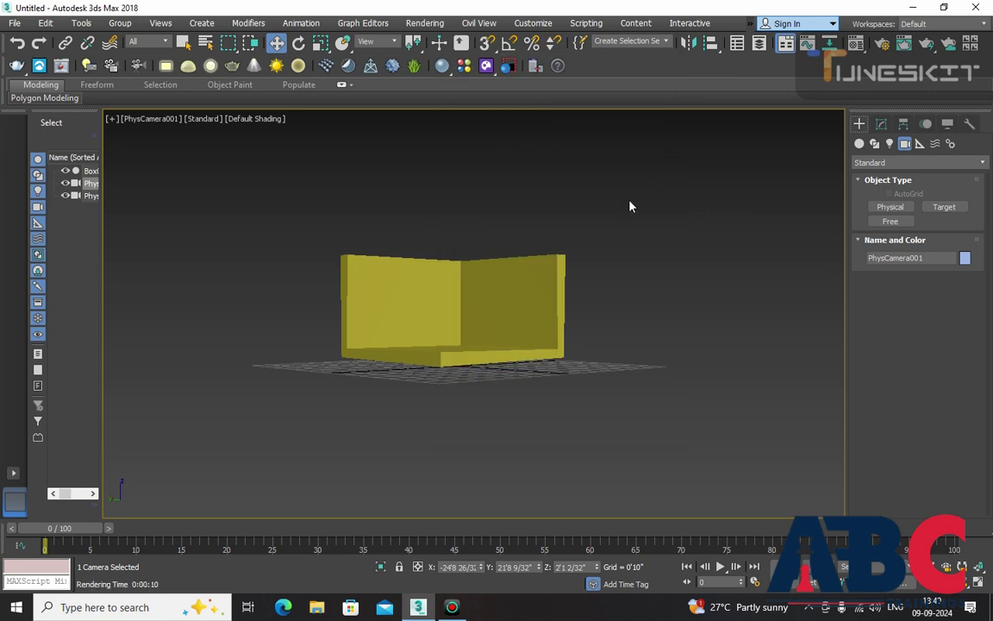
Return to free Perspective view, delete PhysCamera001, and reframe Box001.
left_click(143, 120)
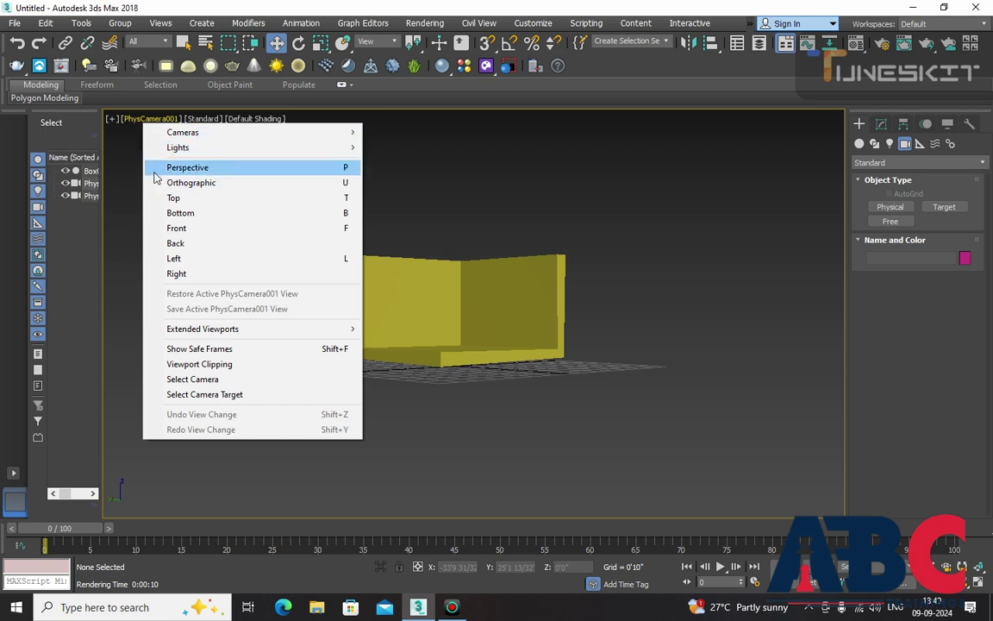
left_click(157, 168)
middle_click_drag(574, 381, 566, 368, "alt")
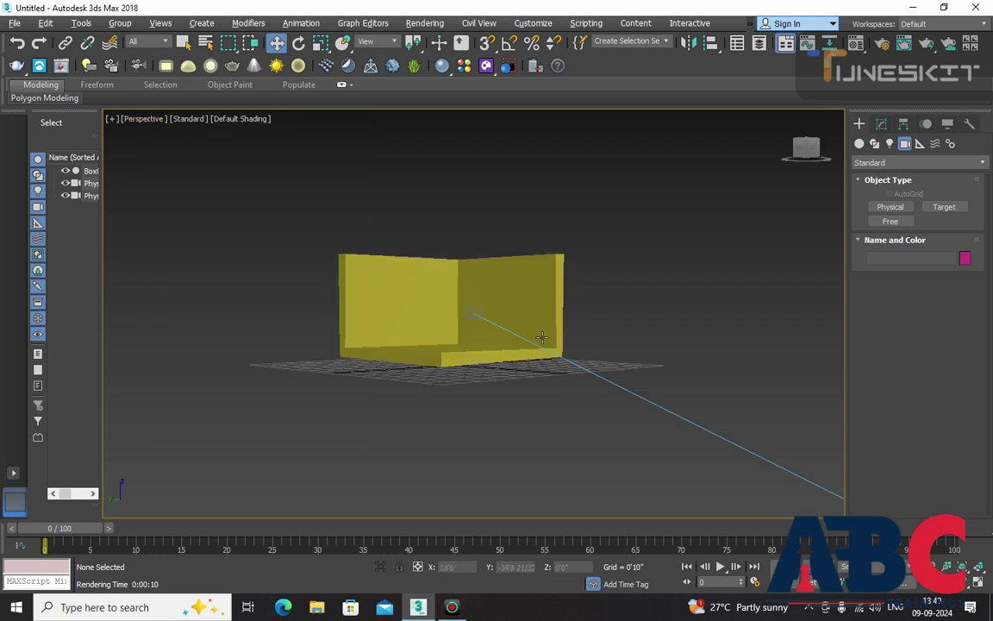
left_click(574, 417)
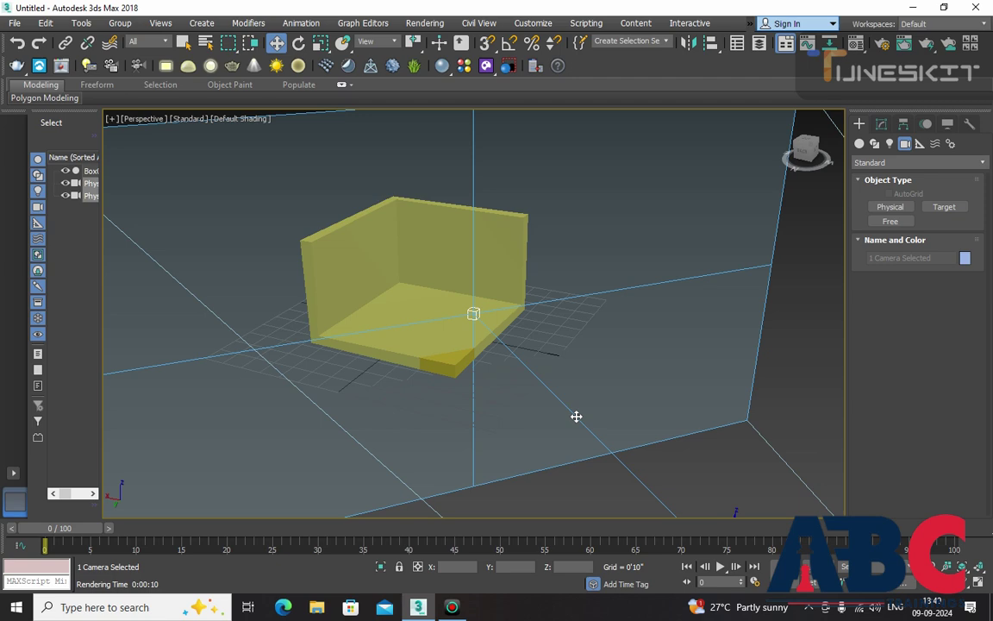
key("Delete")
middle_click_drag(562, 405, 592, 494)
scroll(592, 493, "down", 3)
scroll(586, 414, "up", 1)
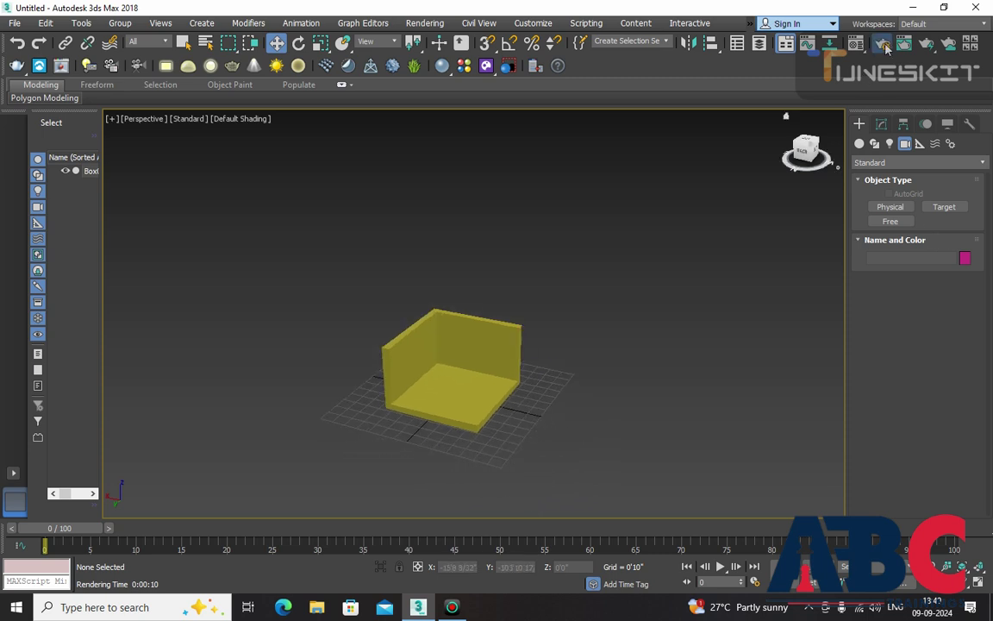
key("F10")
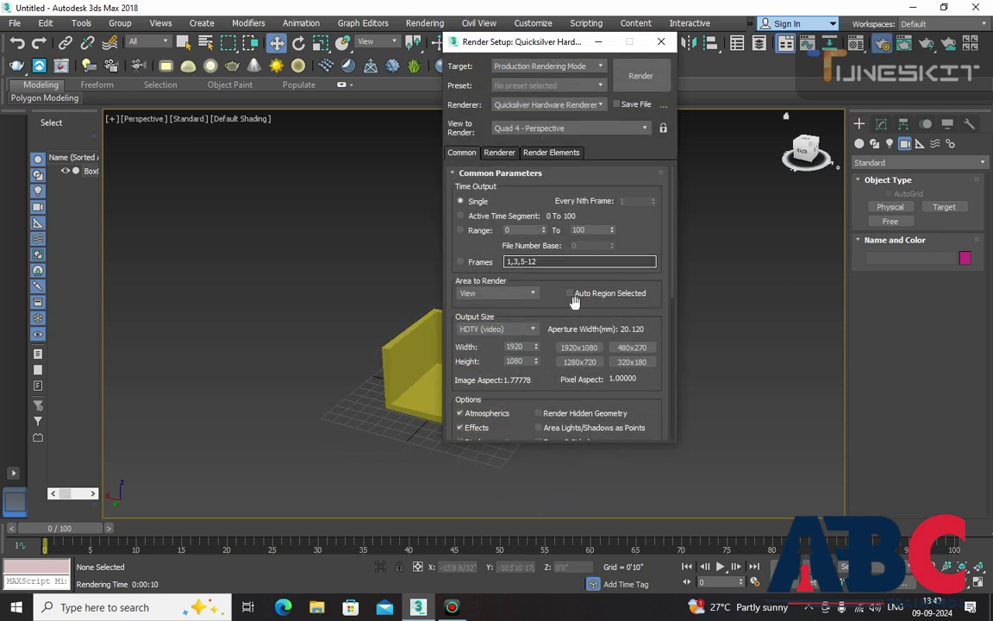
Render the perspective view and zoom in and out on the grassy-field-and-sky result.
left_click(638, 78)
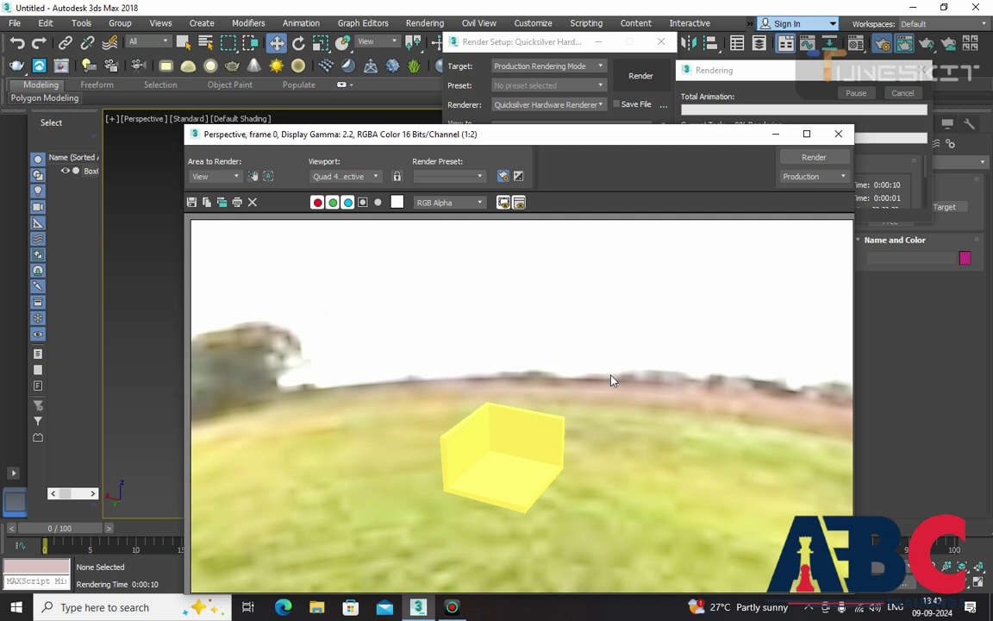
scroll(620, 397, "down", 1)
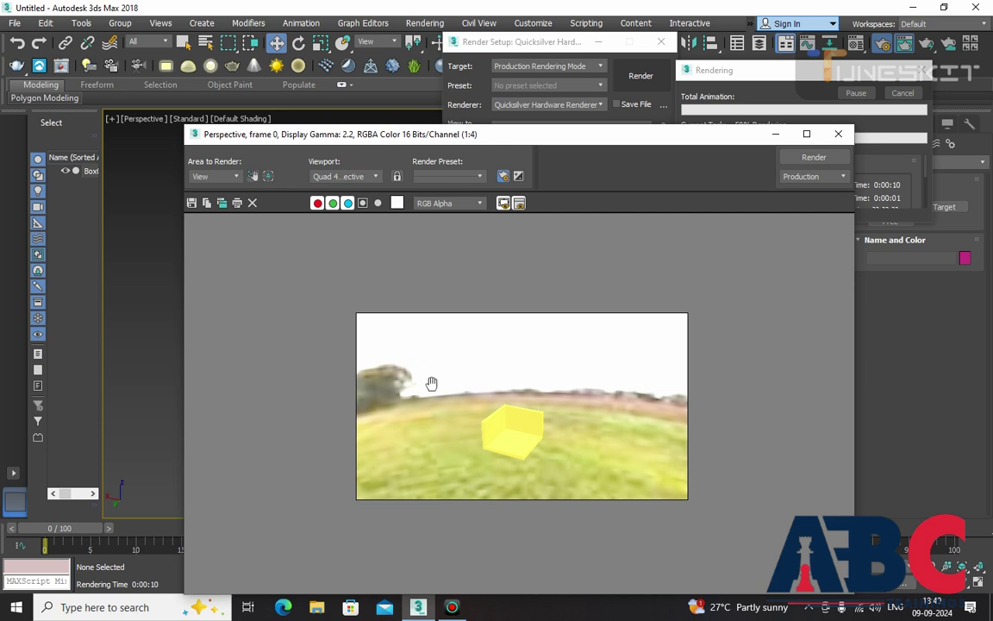
scroll(439, 406, "up", 1)
scroll(435, 435, "down", 1)
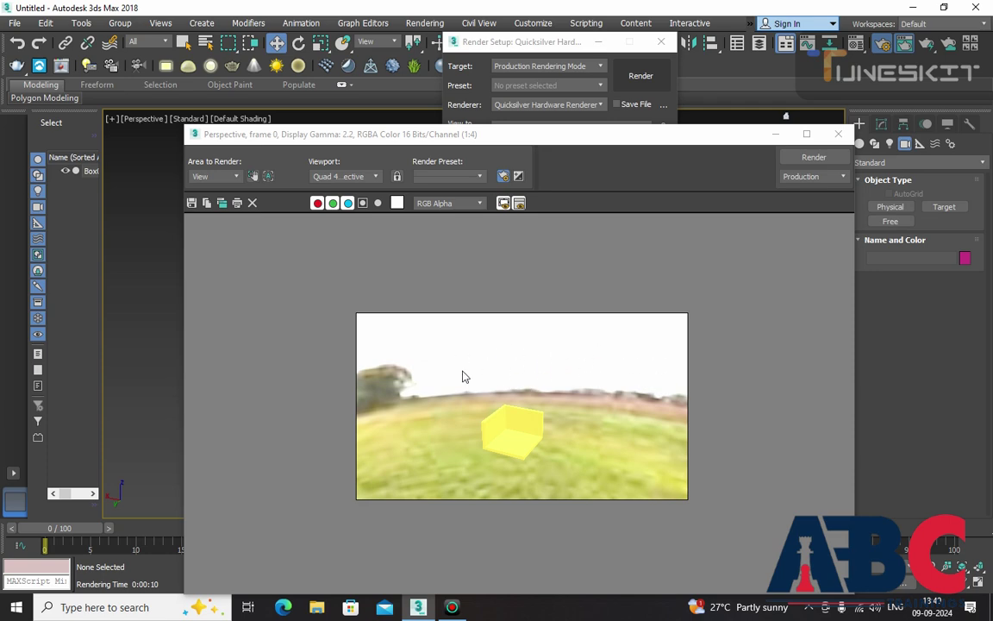
scroll(527, 371, "up", 1)
scroll(528, 371, "down", 2)
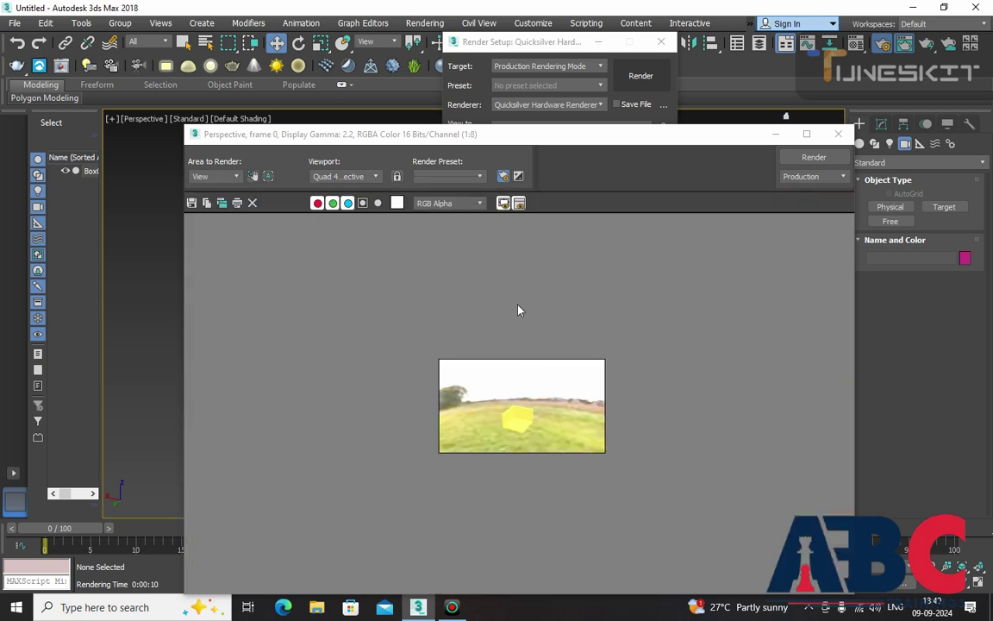